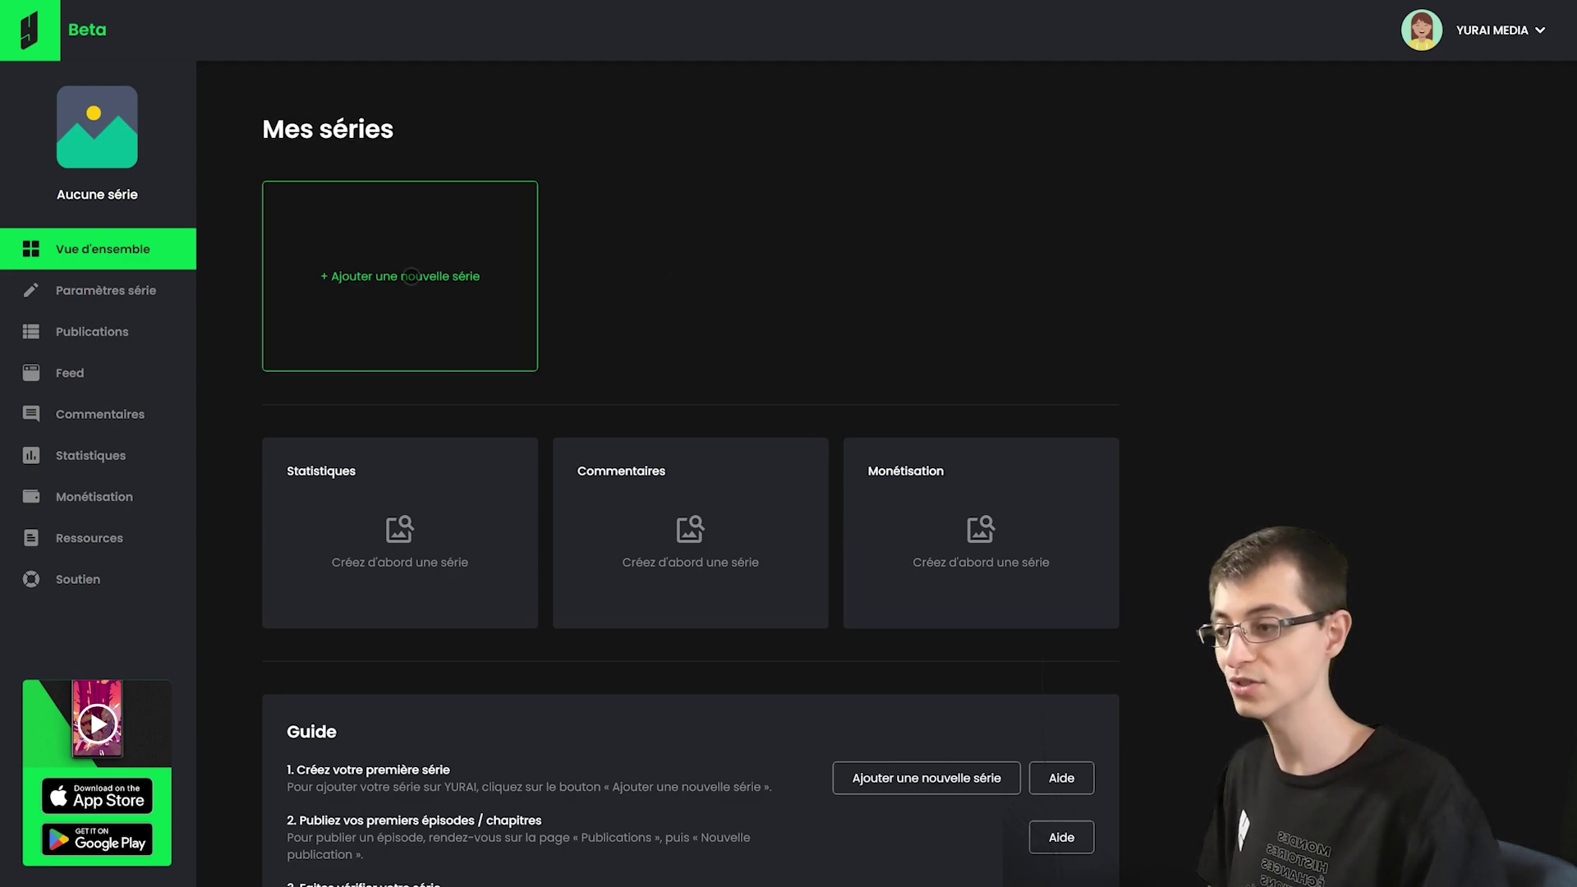
# - Start a new series with the illustrated cover as its banner and "Selina Moon Bride" as its title
pyautogui.click(400, 274)
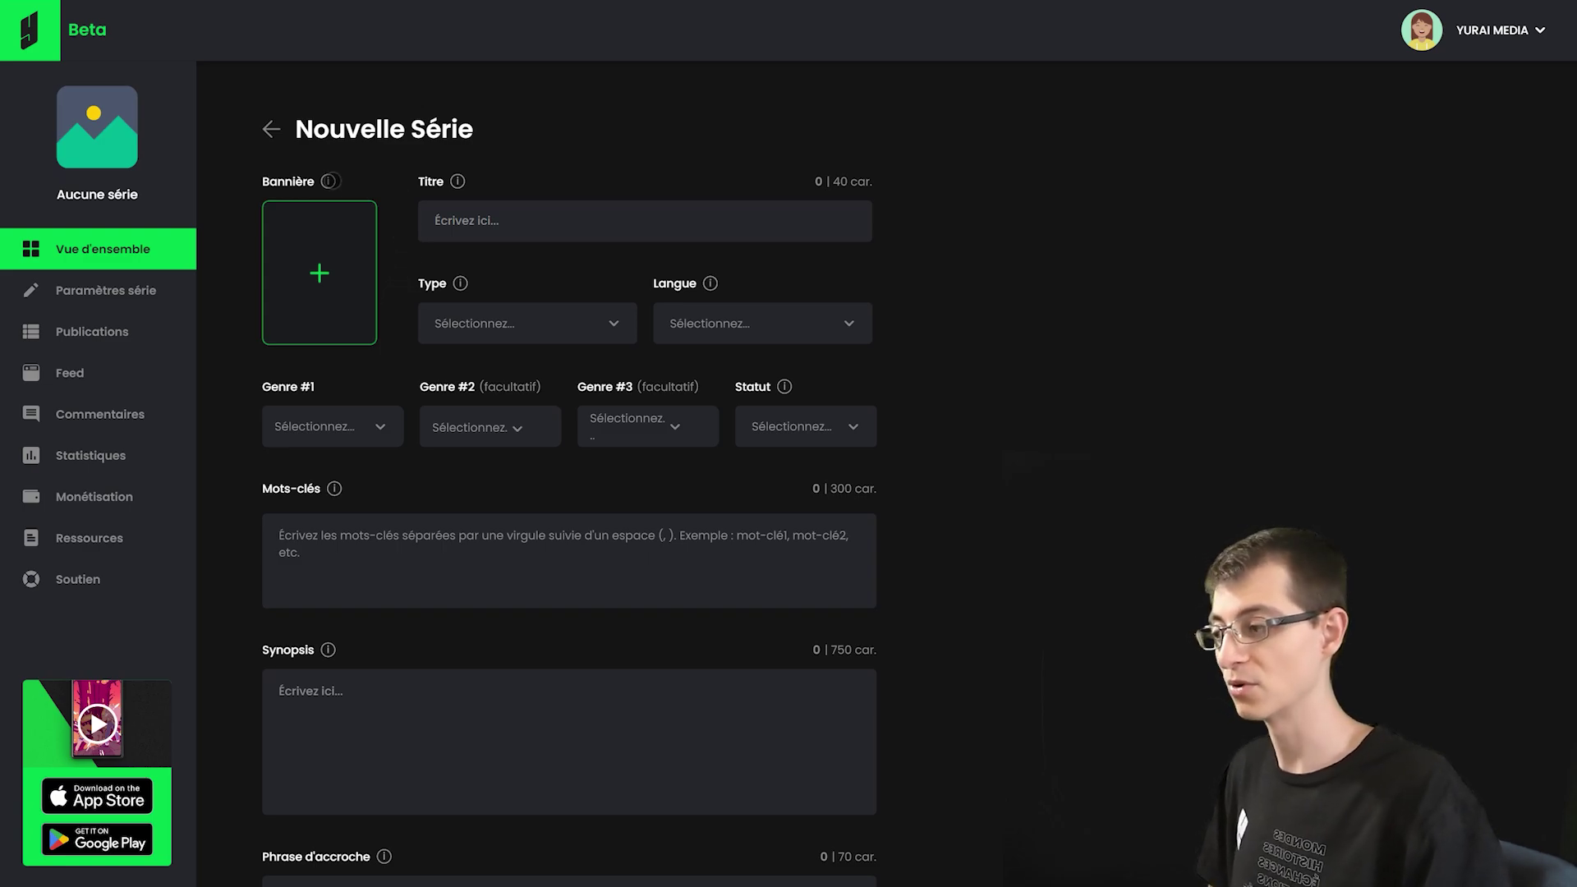
pyautogui.moveTo(328, 181)
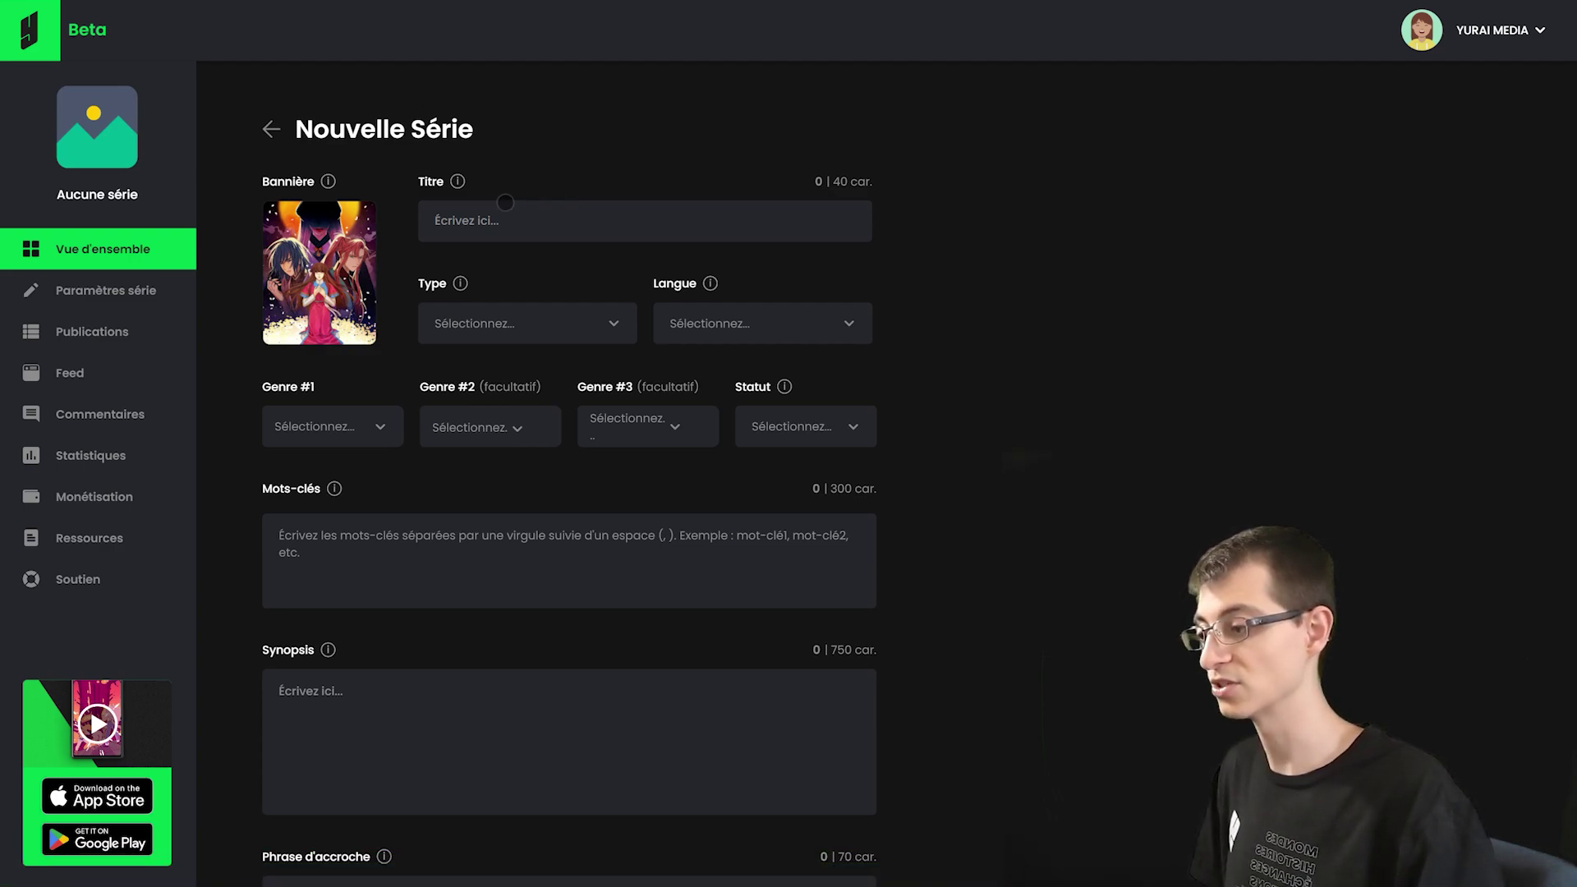
pyautogui.click(464, 222)
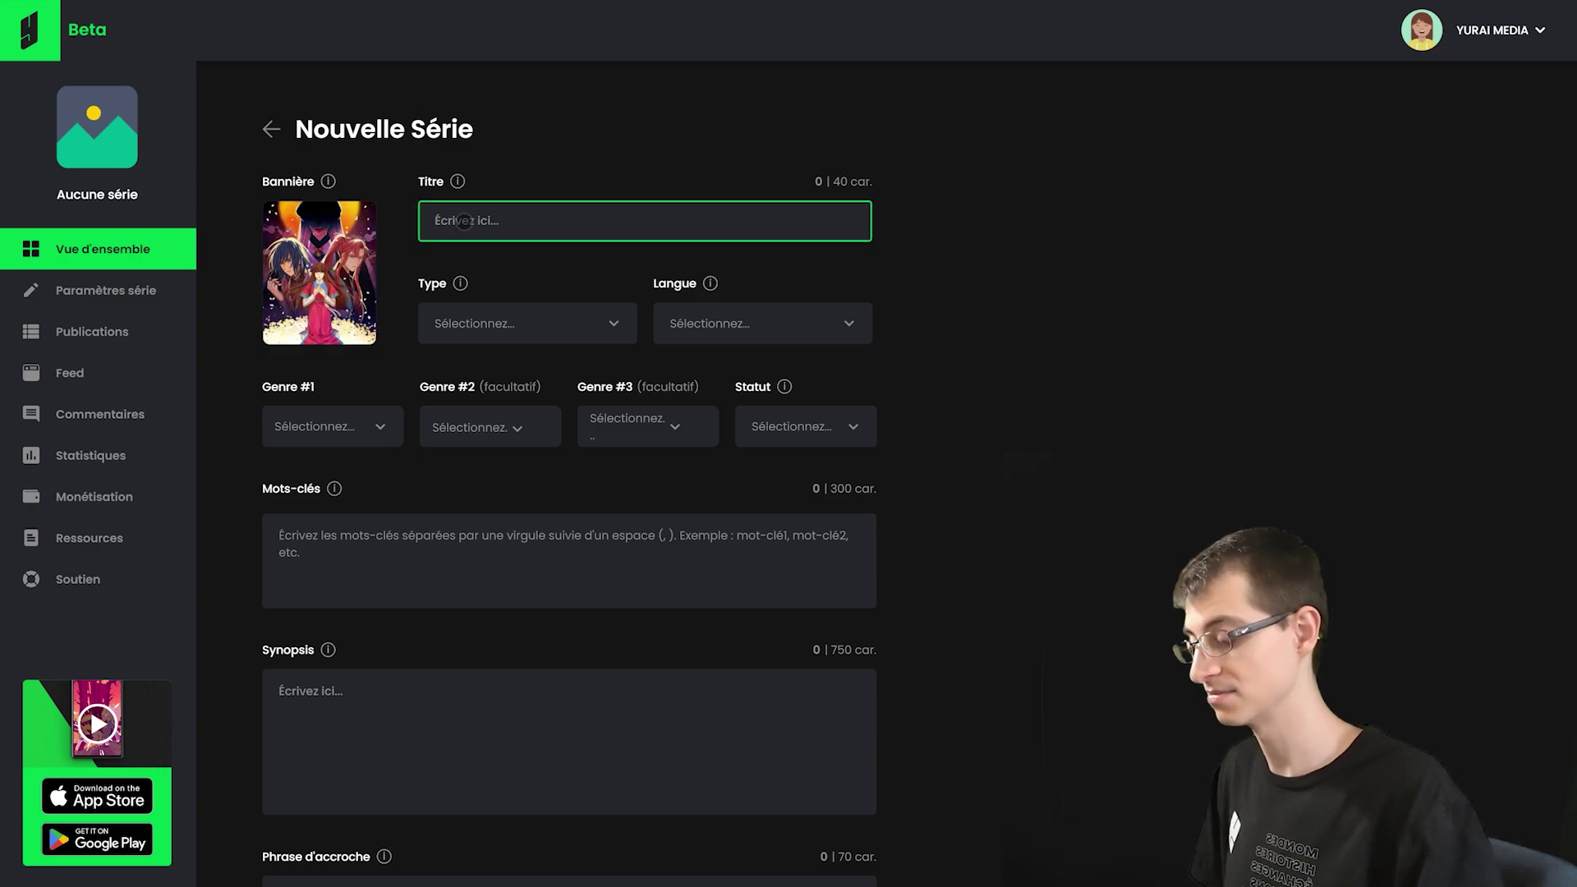
pyautogui.write('Selina Moon Bride')
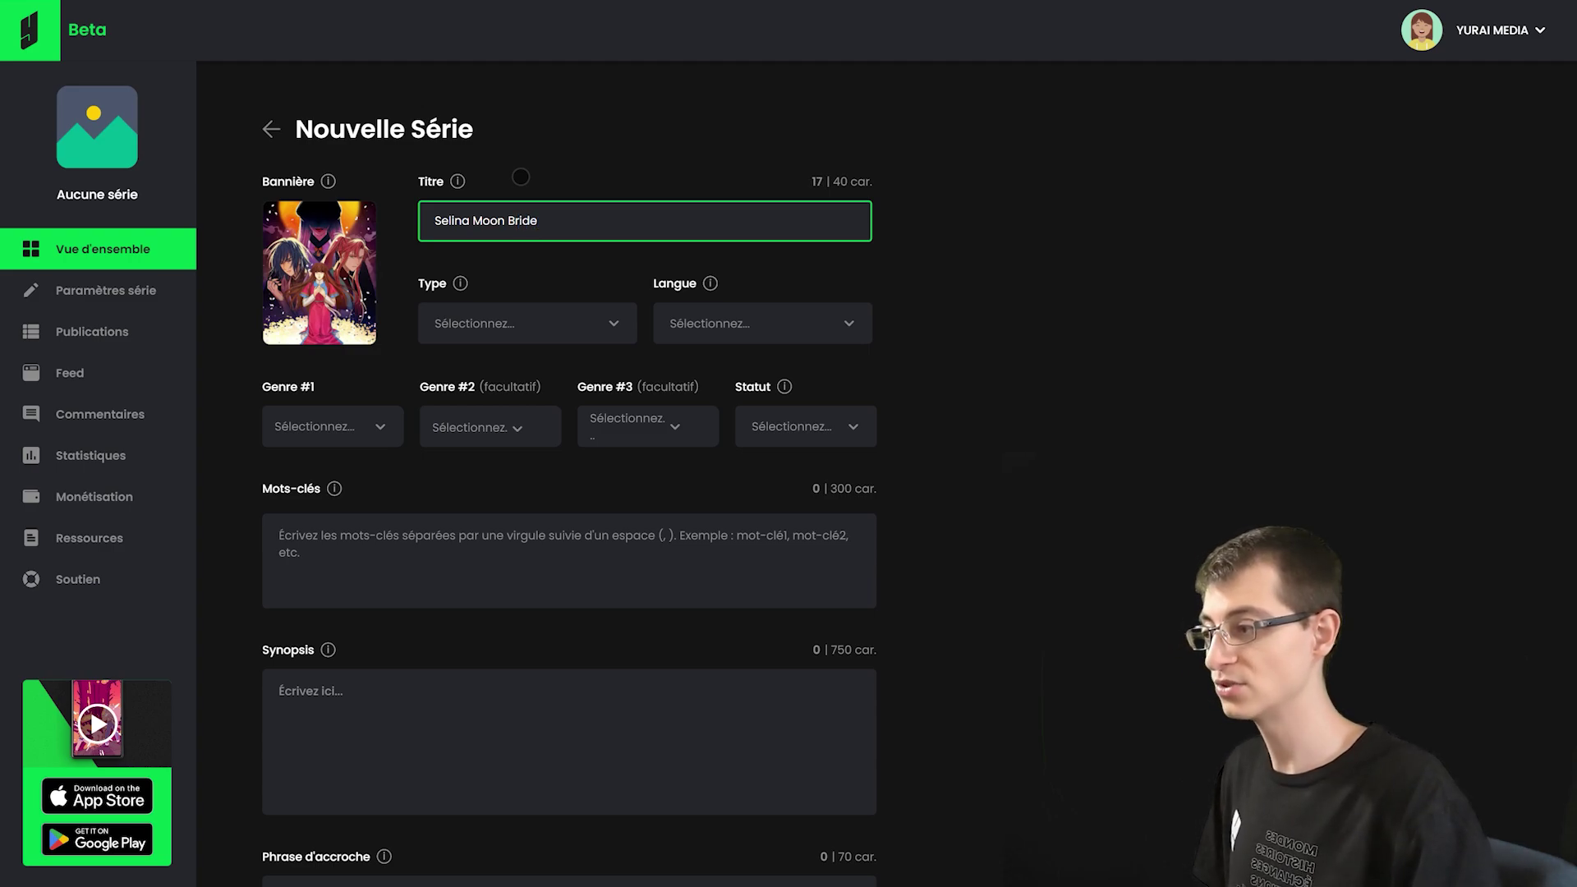
pyautogui.click(521, 176)
# - Set the series type to Webtoon and its language to Français
pyautogui.click(610, 322)
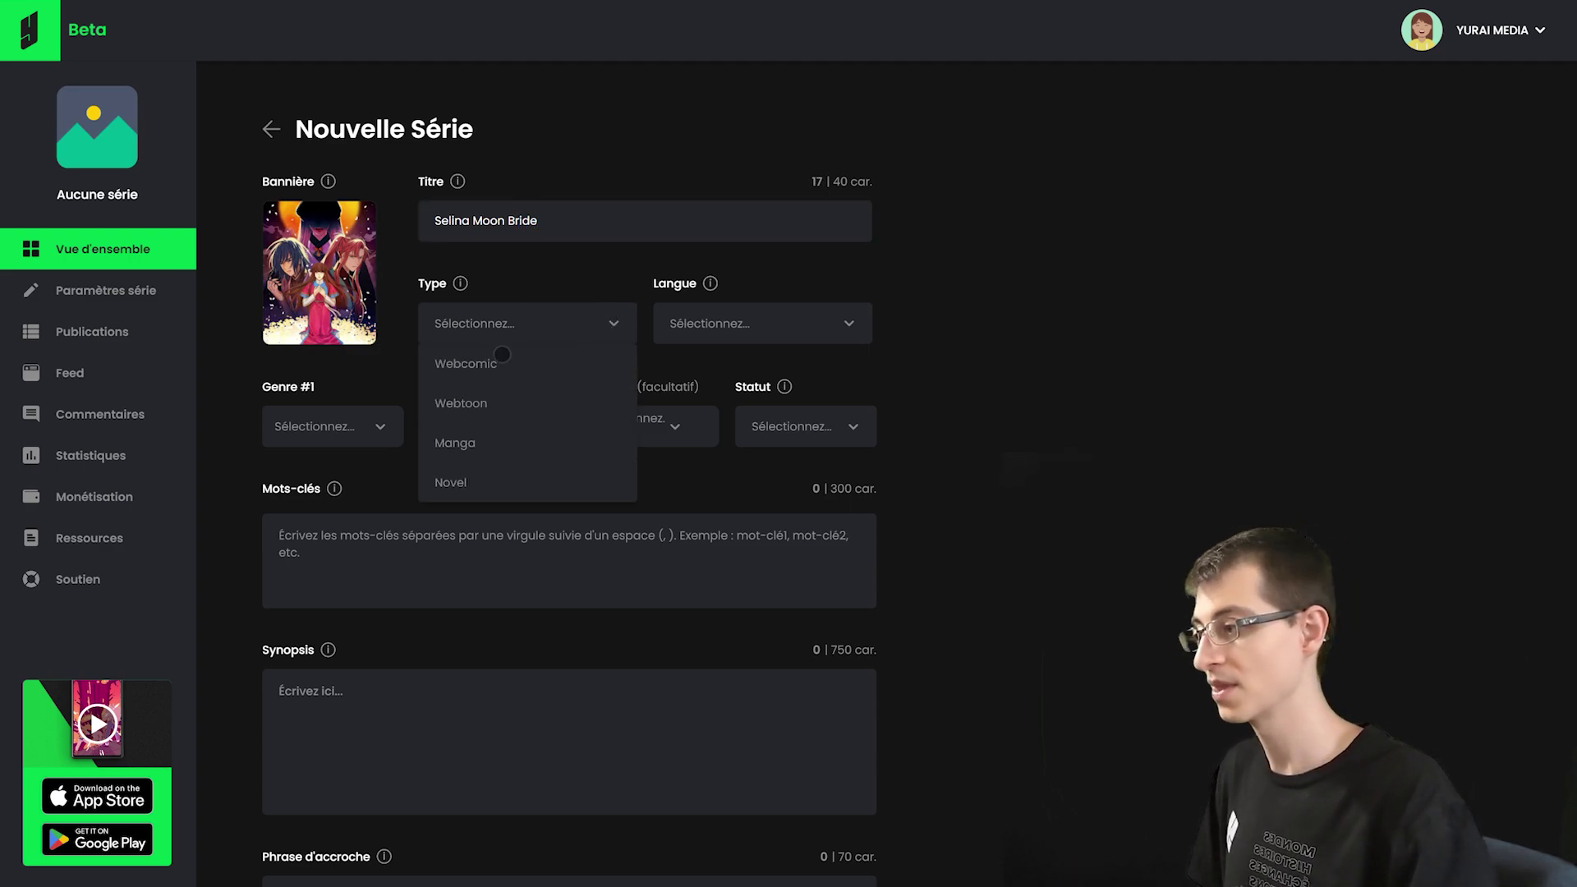
pyautogui.click(461, 402)
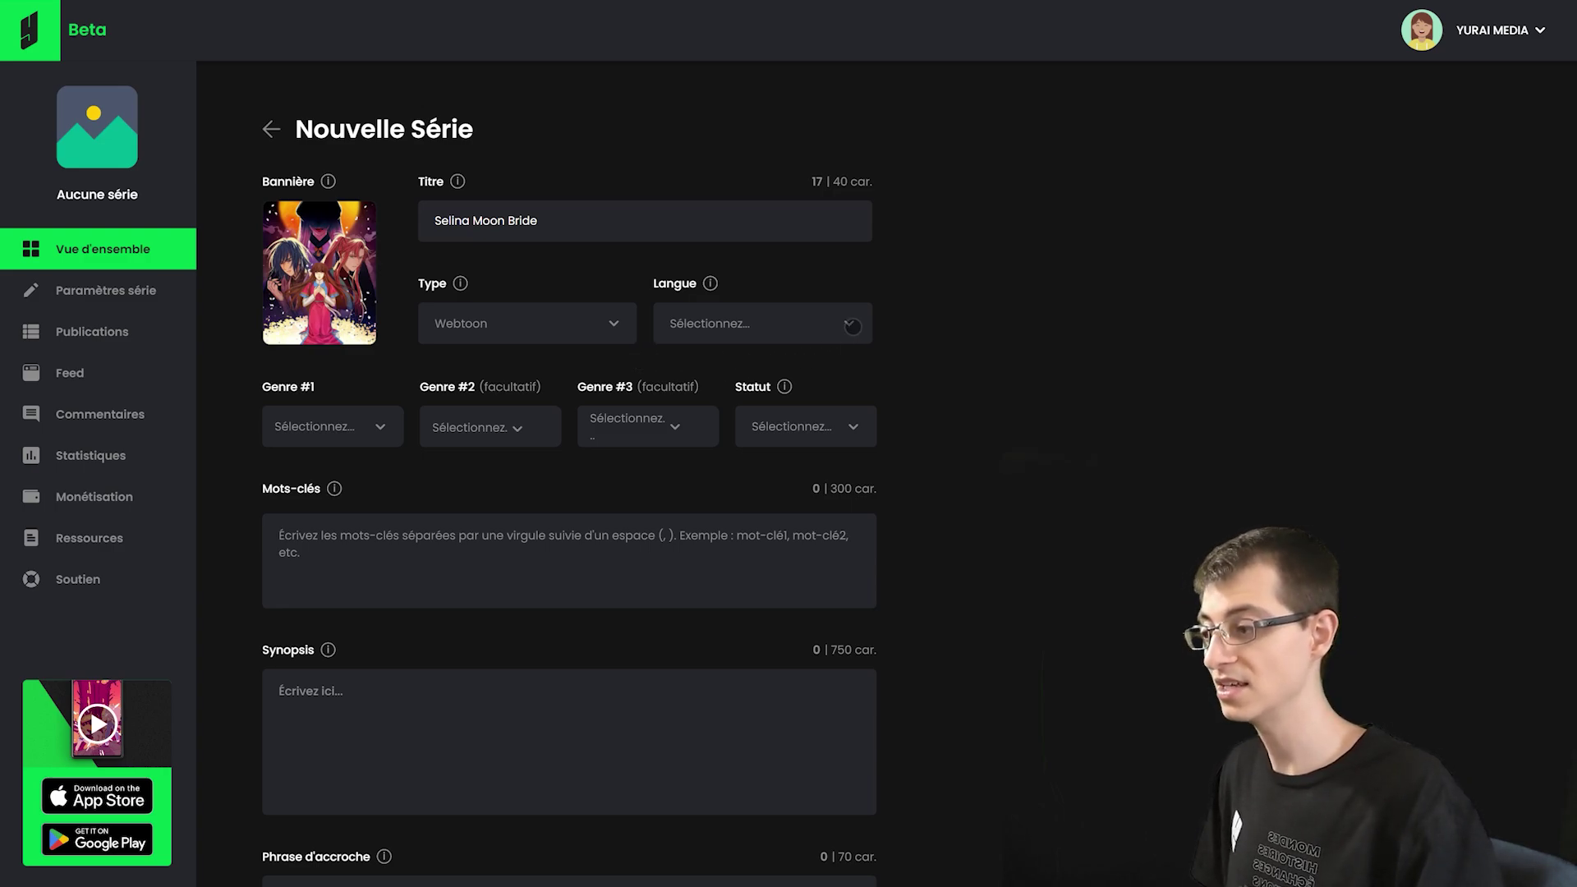
pyautogui.click(852, 321)
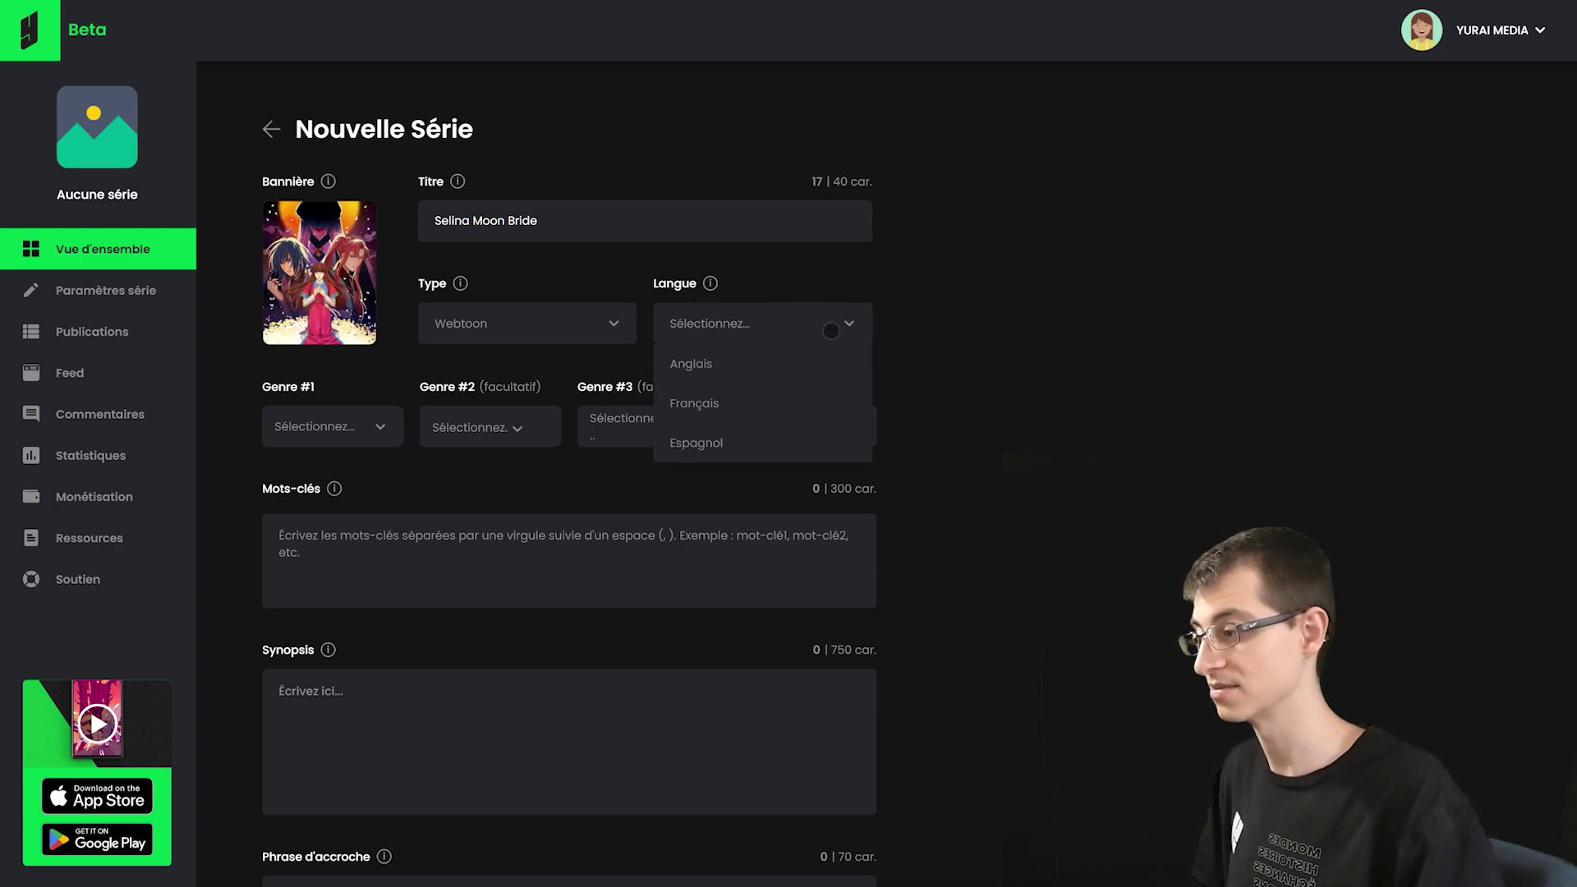
pyautogui.click(694, 402)
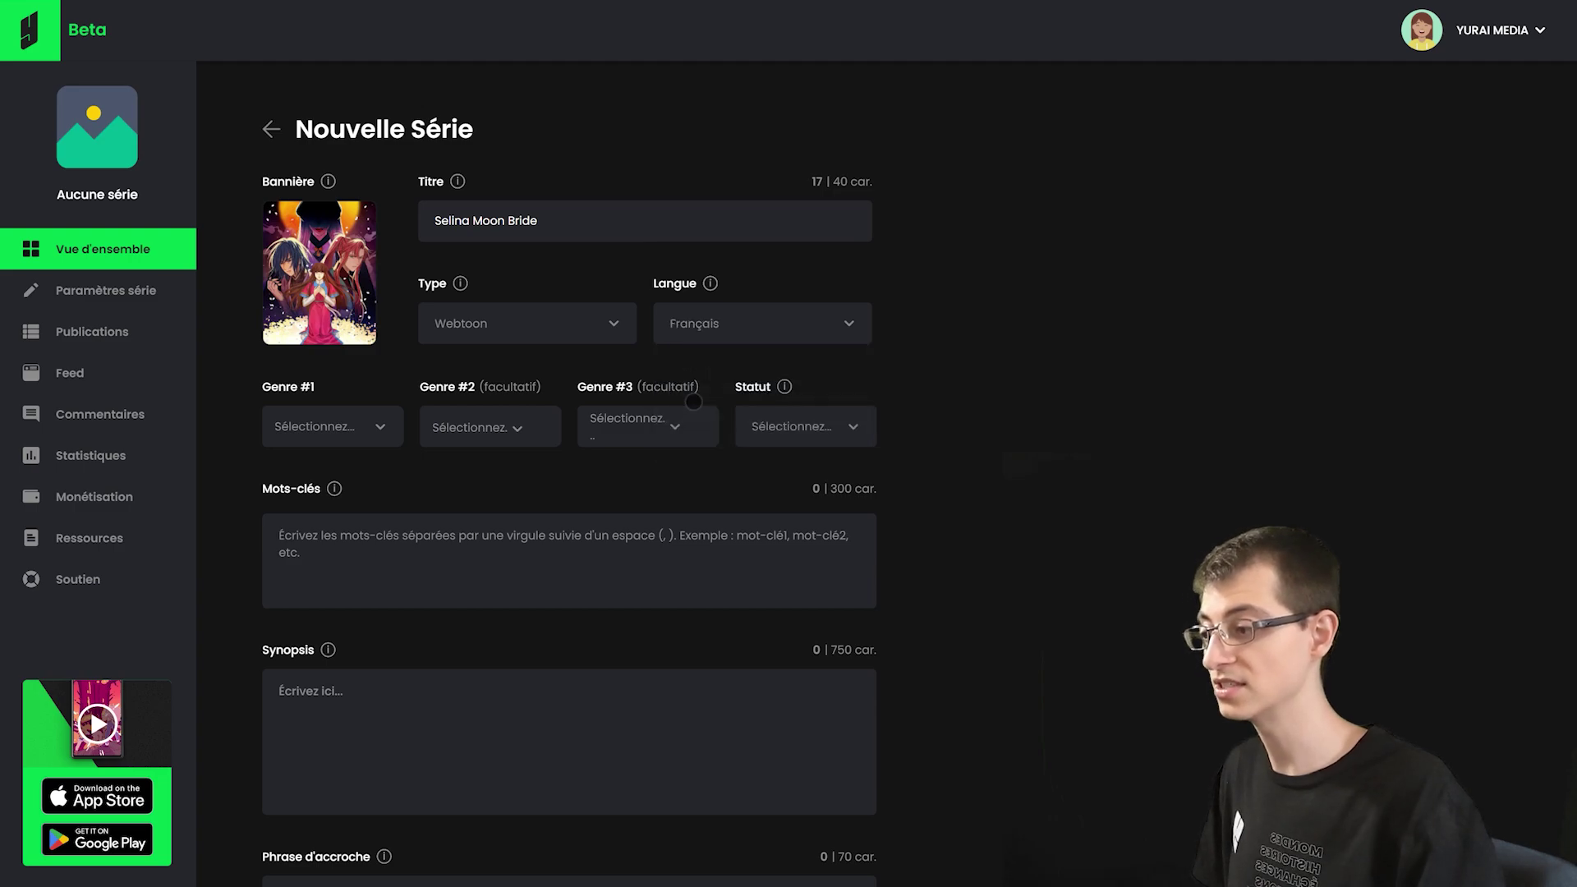
# - Assign Aventure, Fantaisie and Drame as the three genres, and set the status to En cours
pyautogui.click(358, 426)
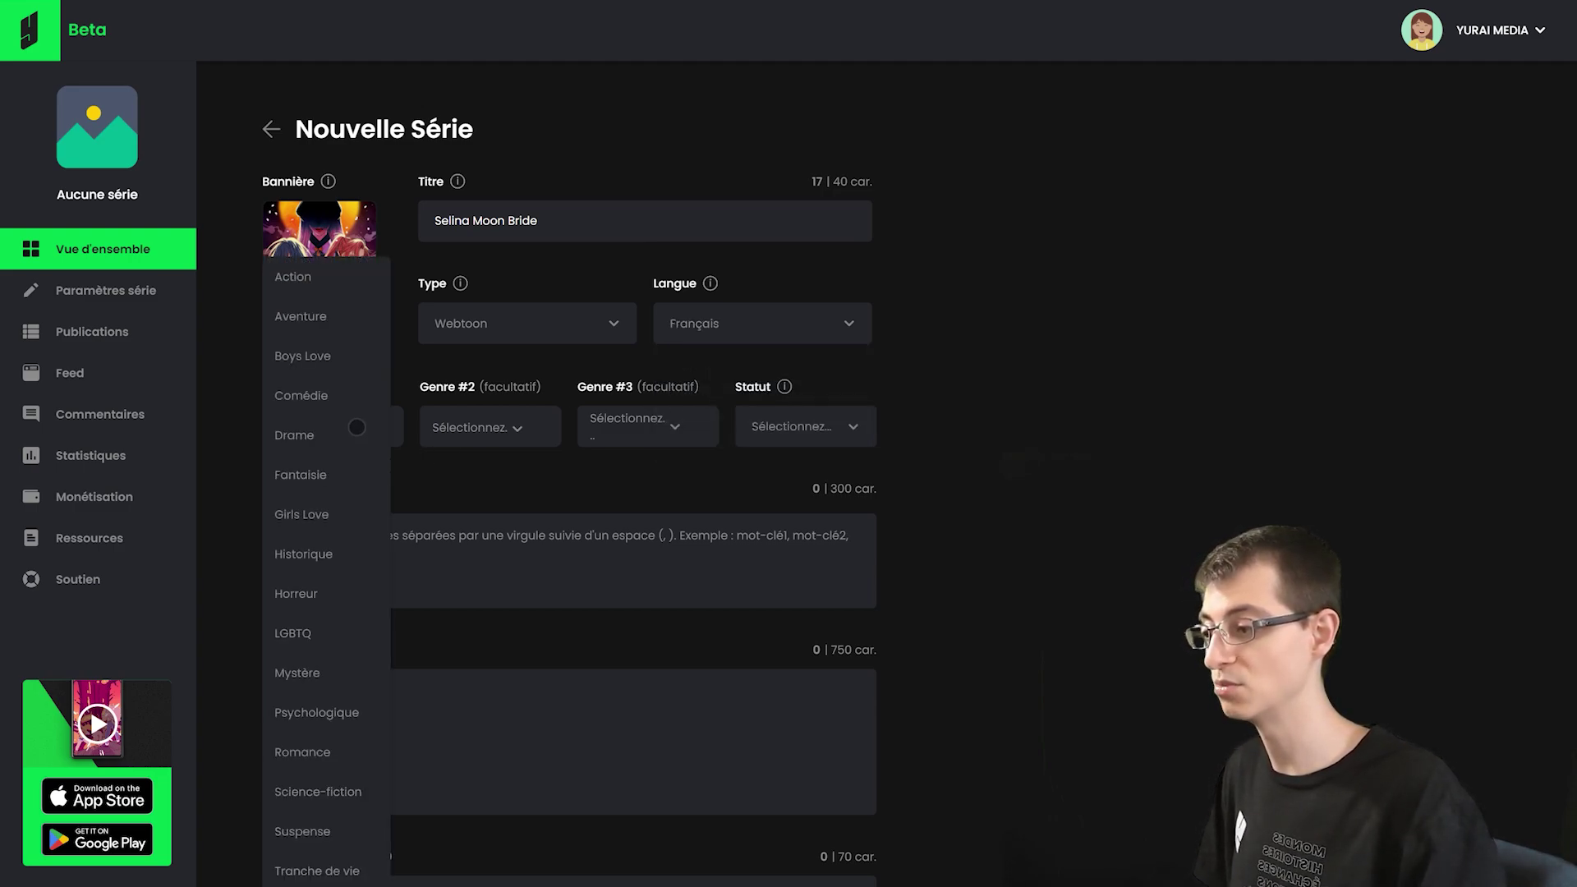
pyautogui.click(317, 318)
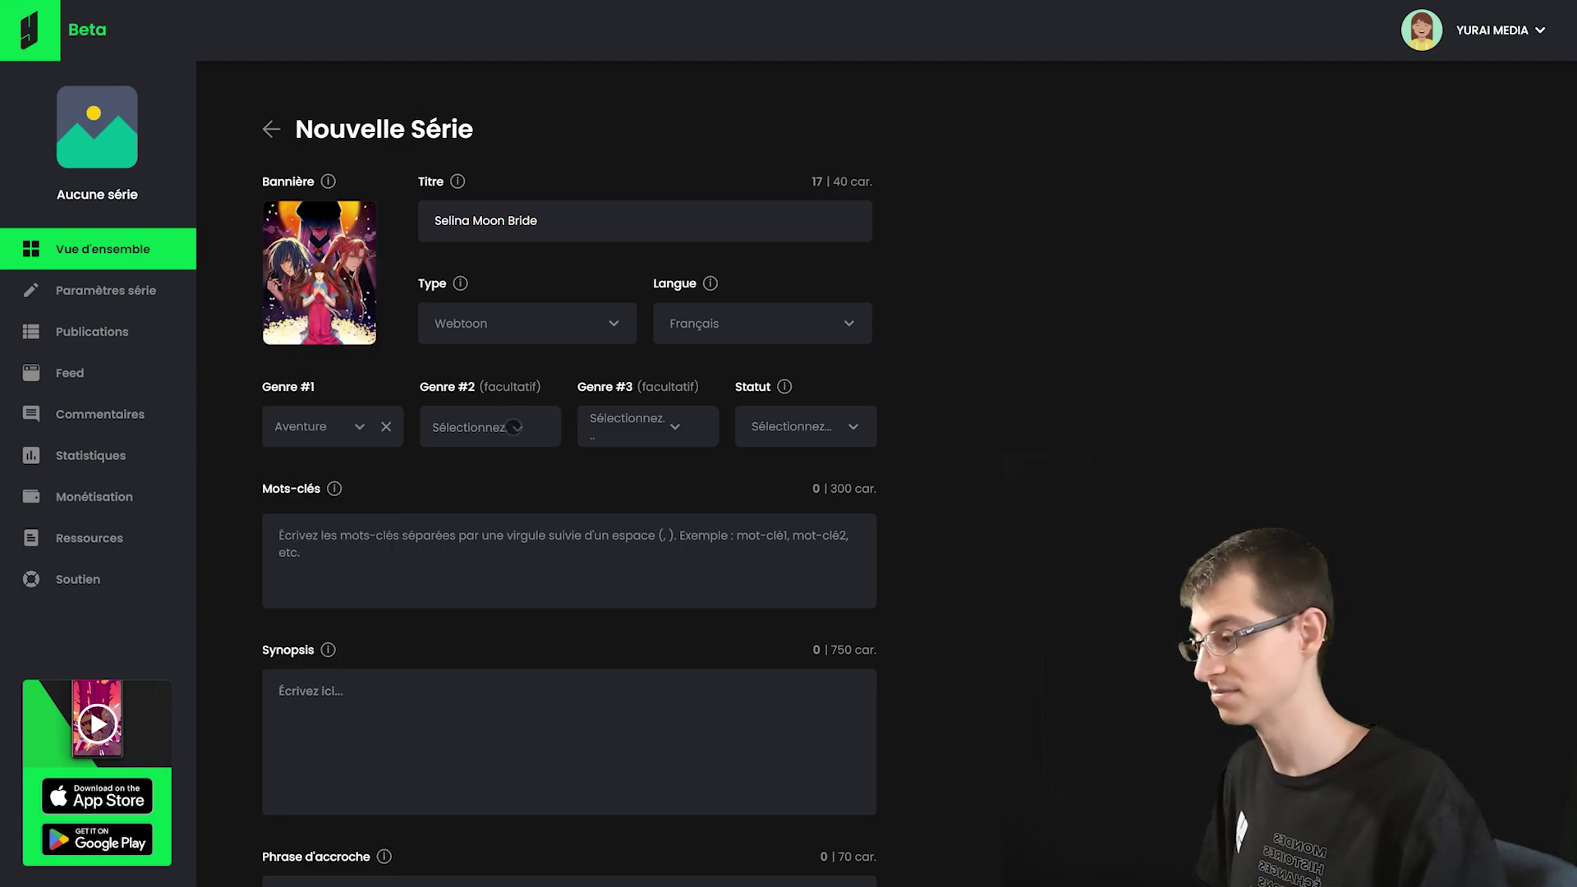
pyautogui.click(513, 427)
pyautogui.click(458, 424)
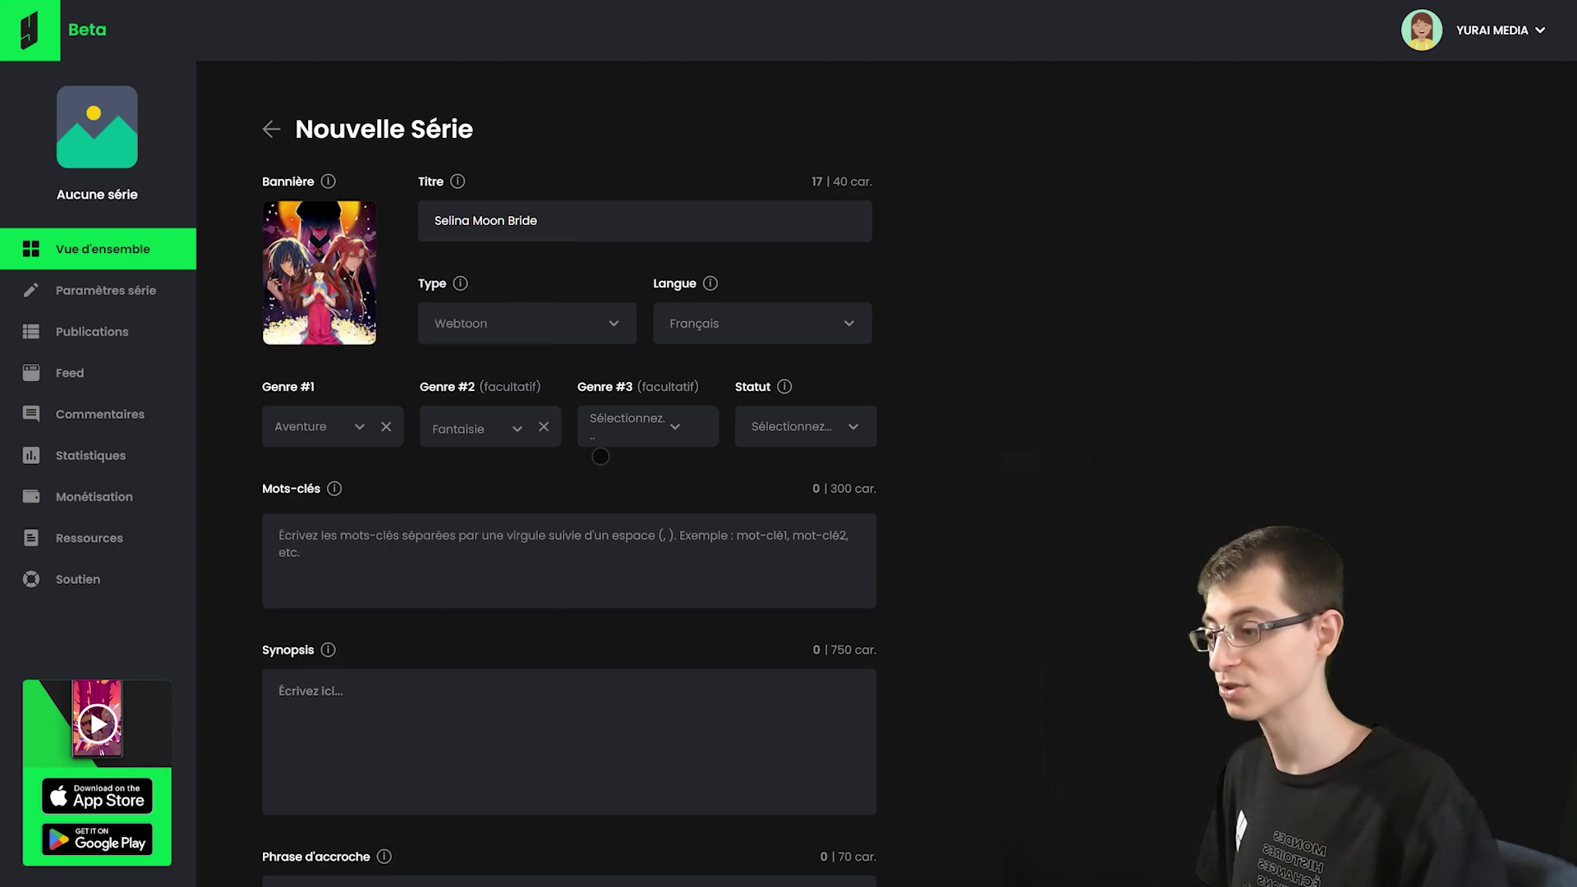
pyautogui.click(669, 427)
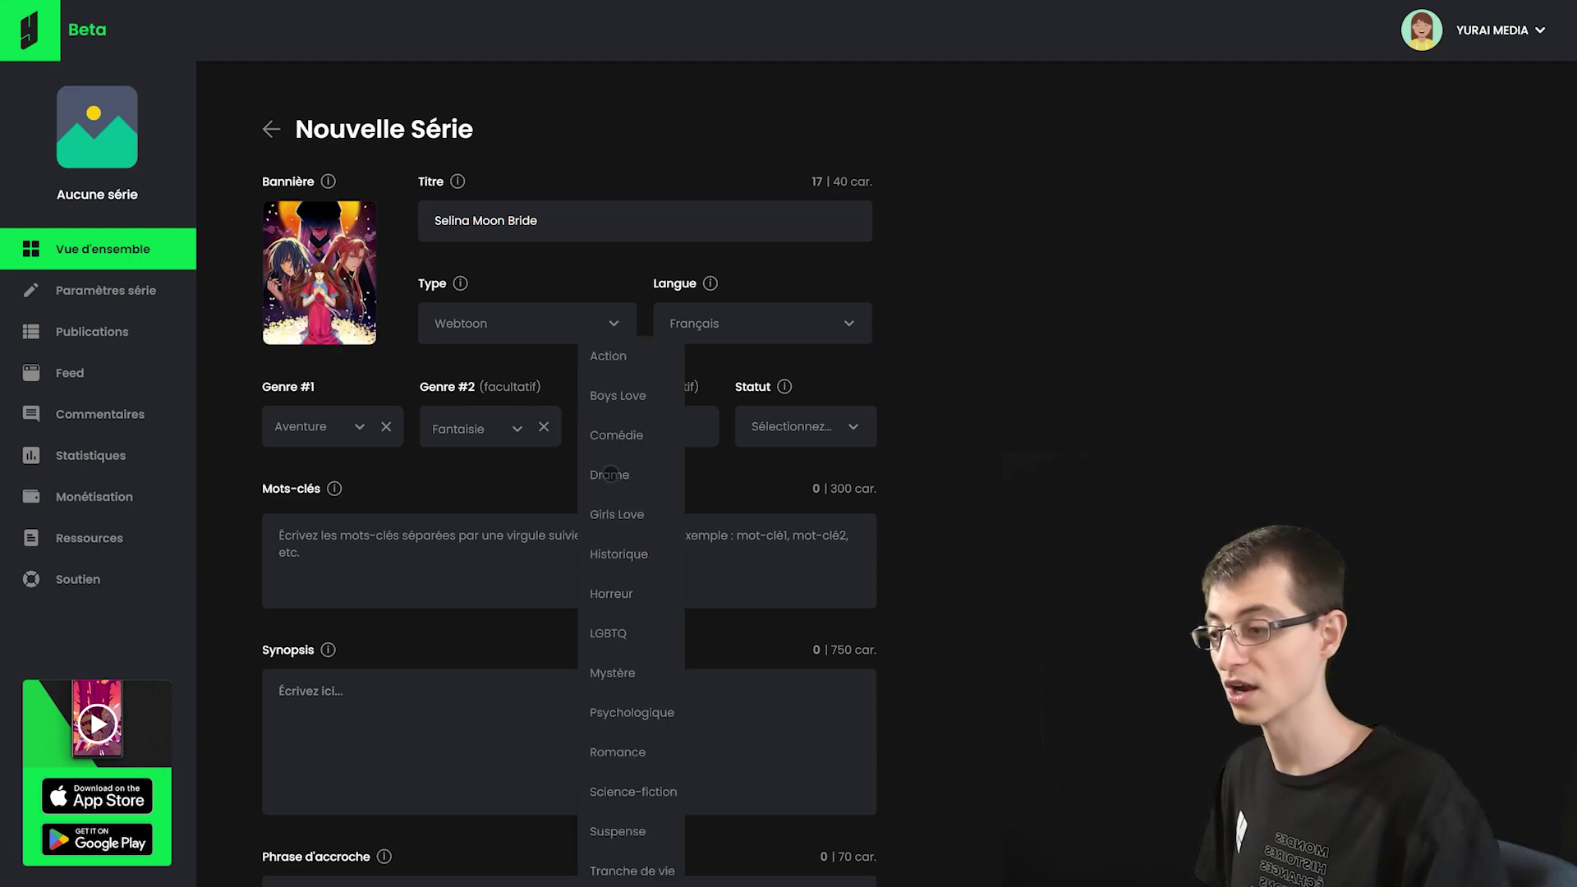
pyautogui.click(610, 474)
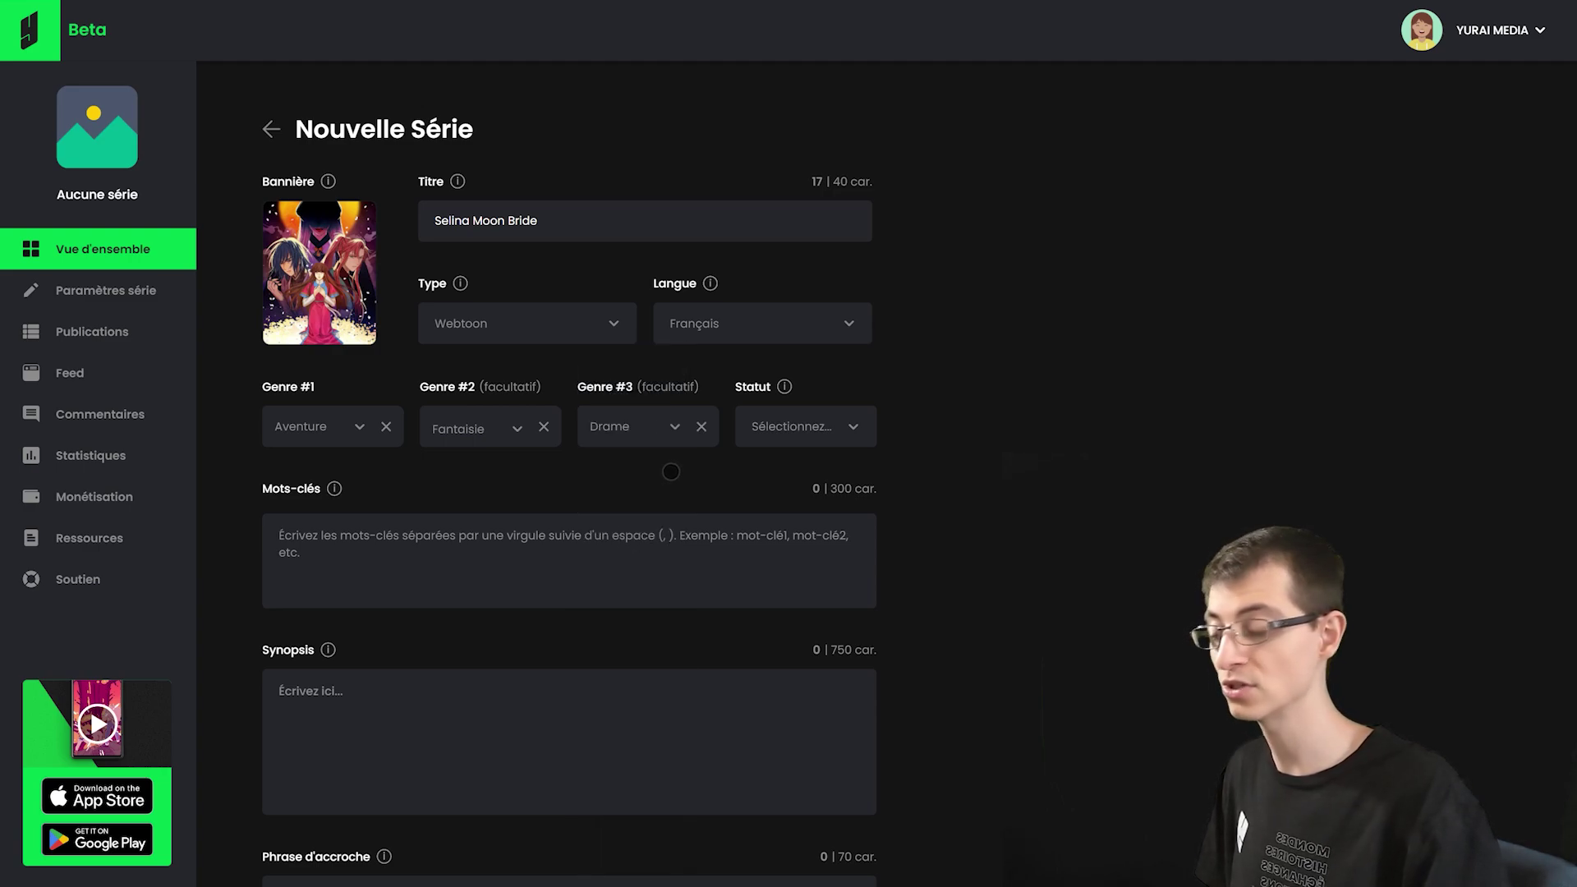
pyautogui.click(855, 428)
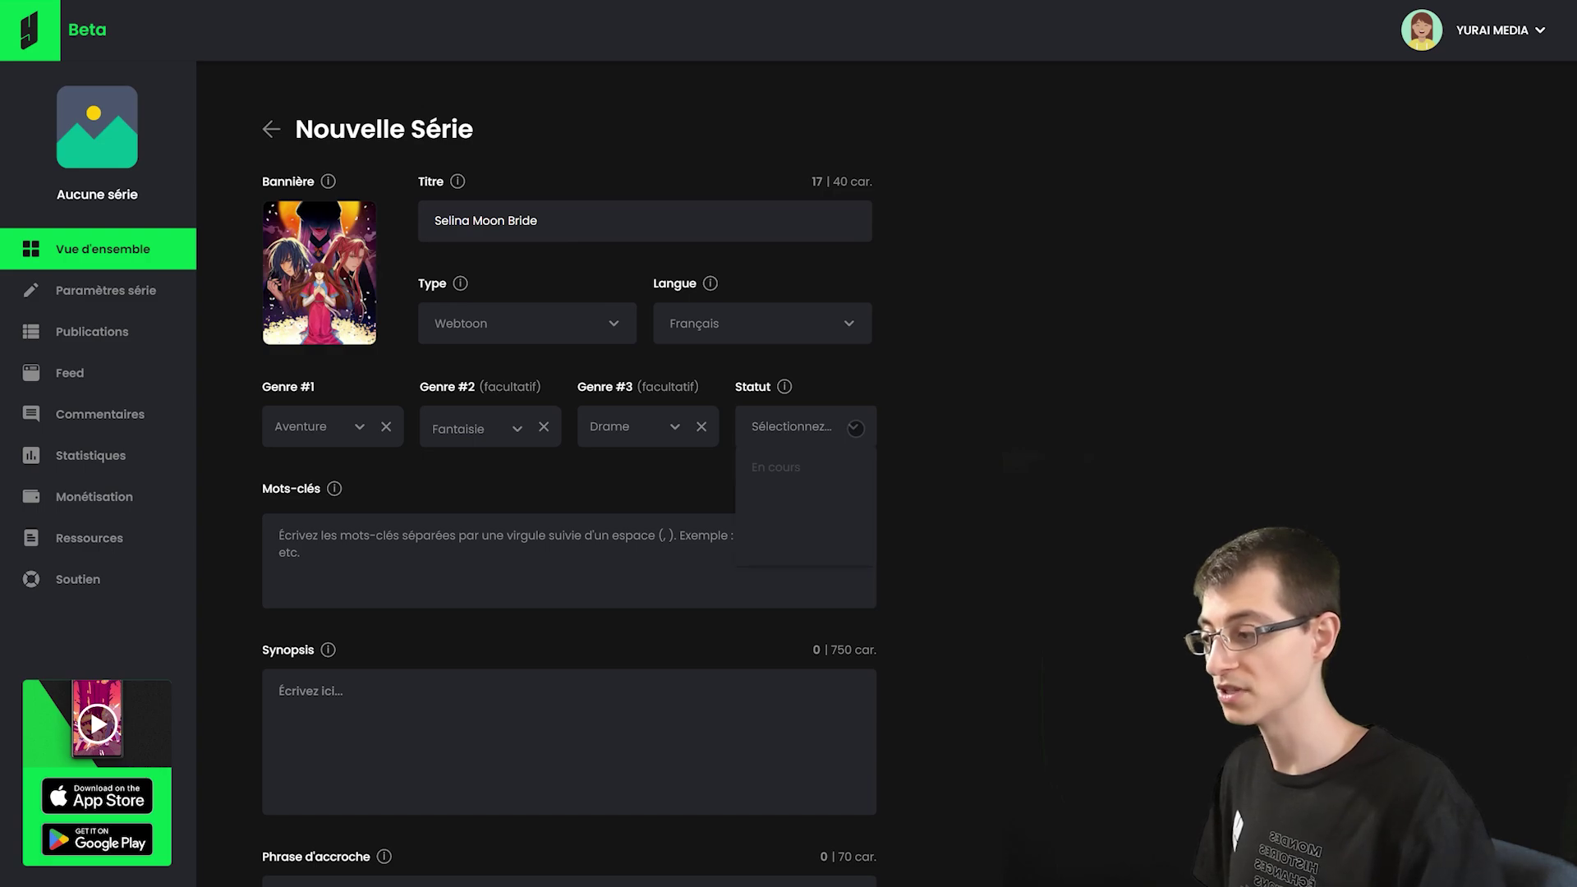
pyautogui.click(775, 466)
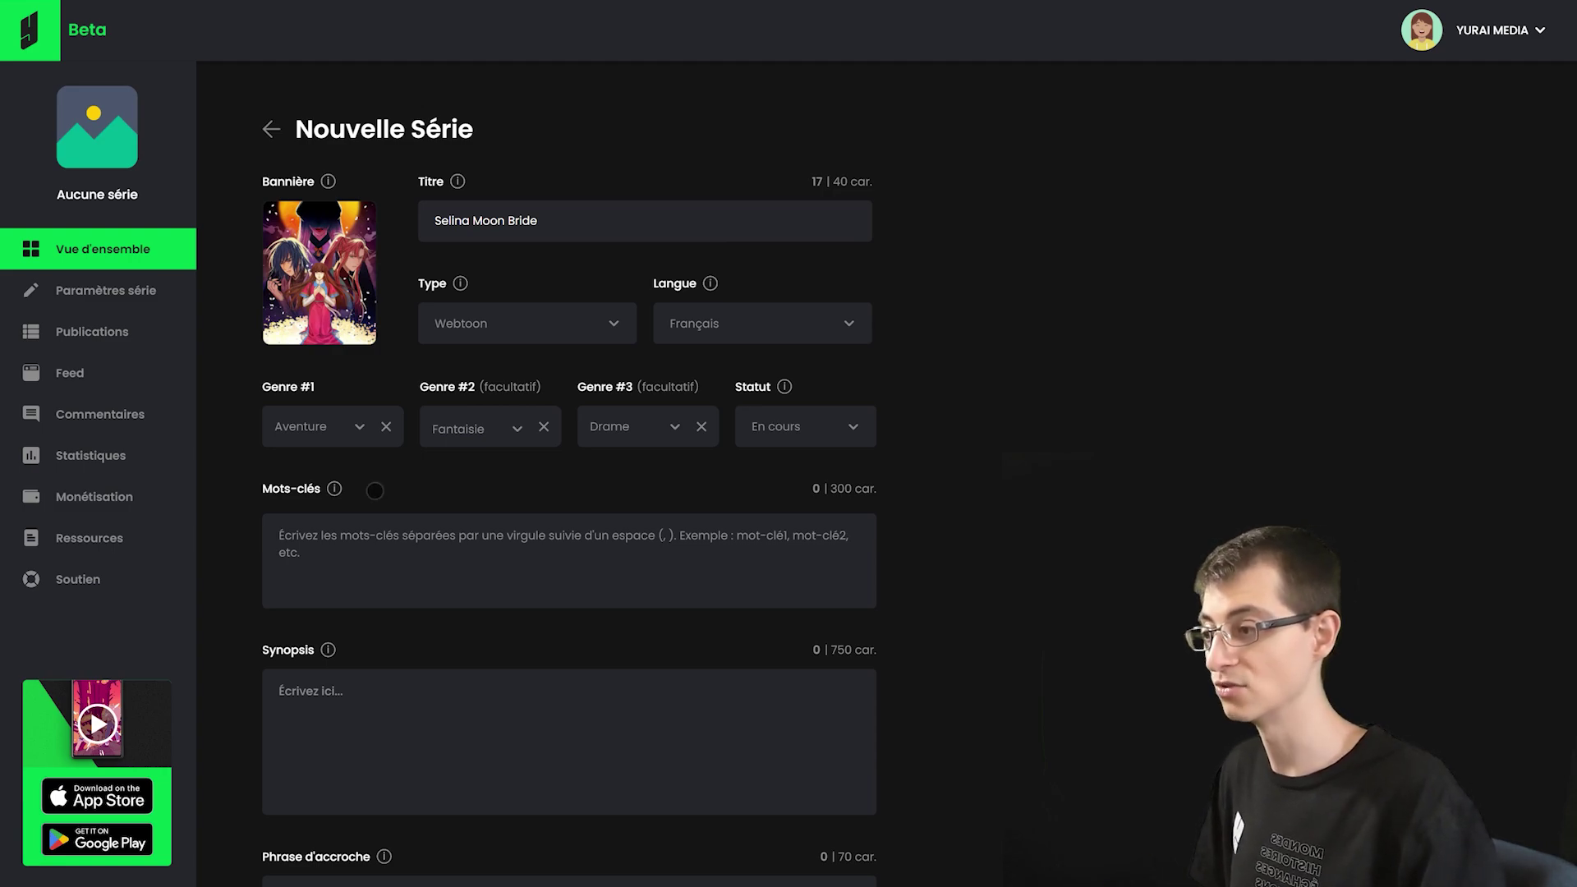
# - Fill in the comma-separated keywords, from "selina, moon, bride, aventure, fantaisie, drame, shilkefair" through "belle, beau, bonheur, heureux"
pyautogui.click(331, 539)
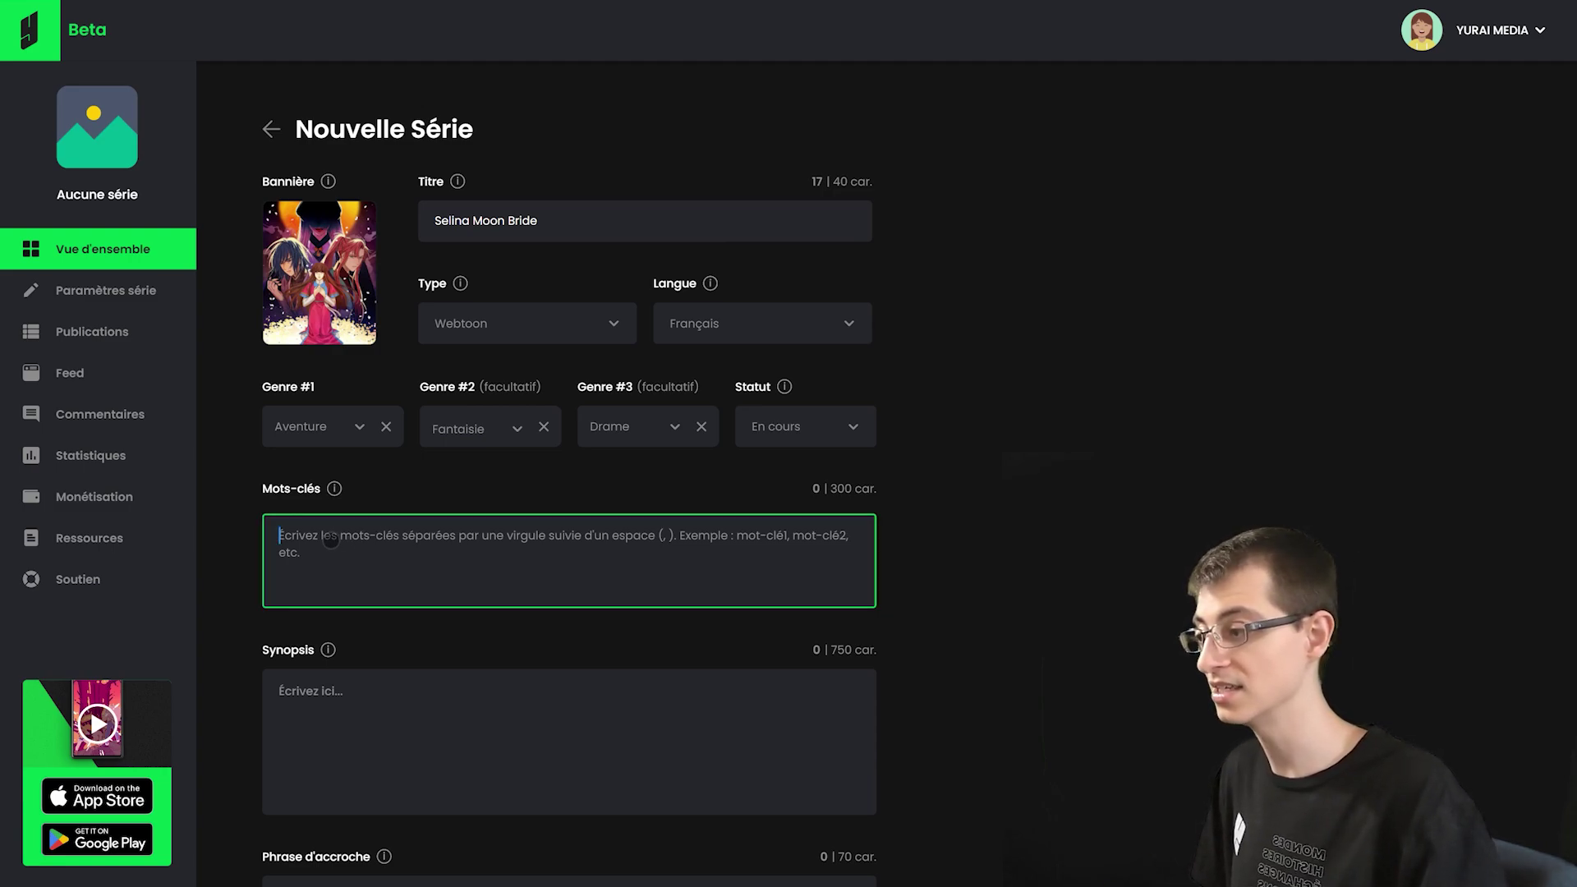
pyautogui.write('selina, moon, bride, aventure, fantaisie, drame, shilkefair, triangle, amoureux, princesse, prince, lune, ikemen, clan, guerre, conflit, mariage, marie, marié, époux, épouse, noces, union, destin, voyage, rencontre, secret, quête, mission, belle, beau, bonheur, heureux')
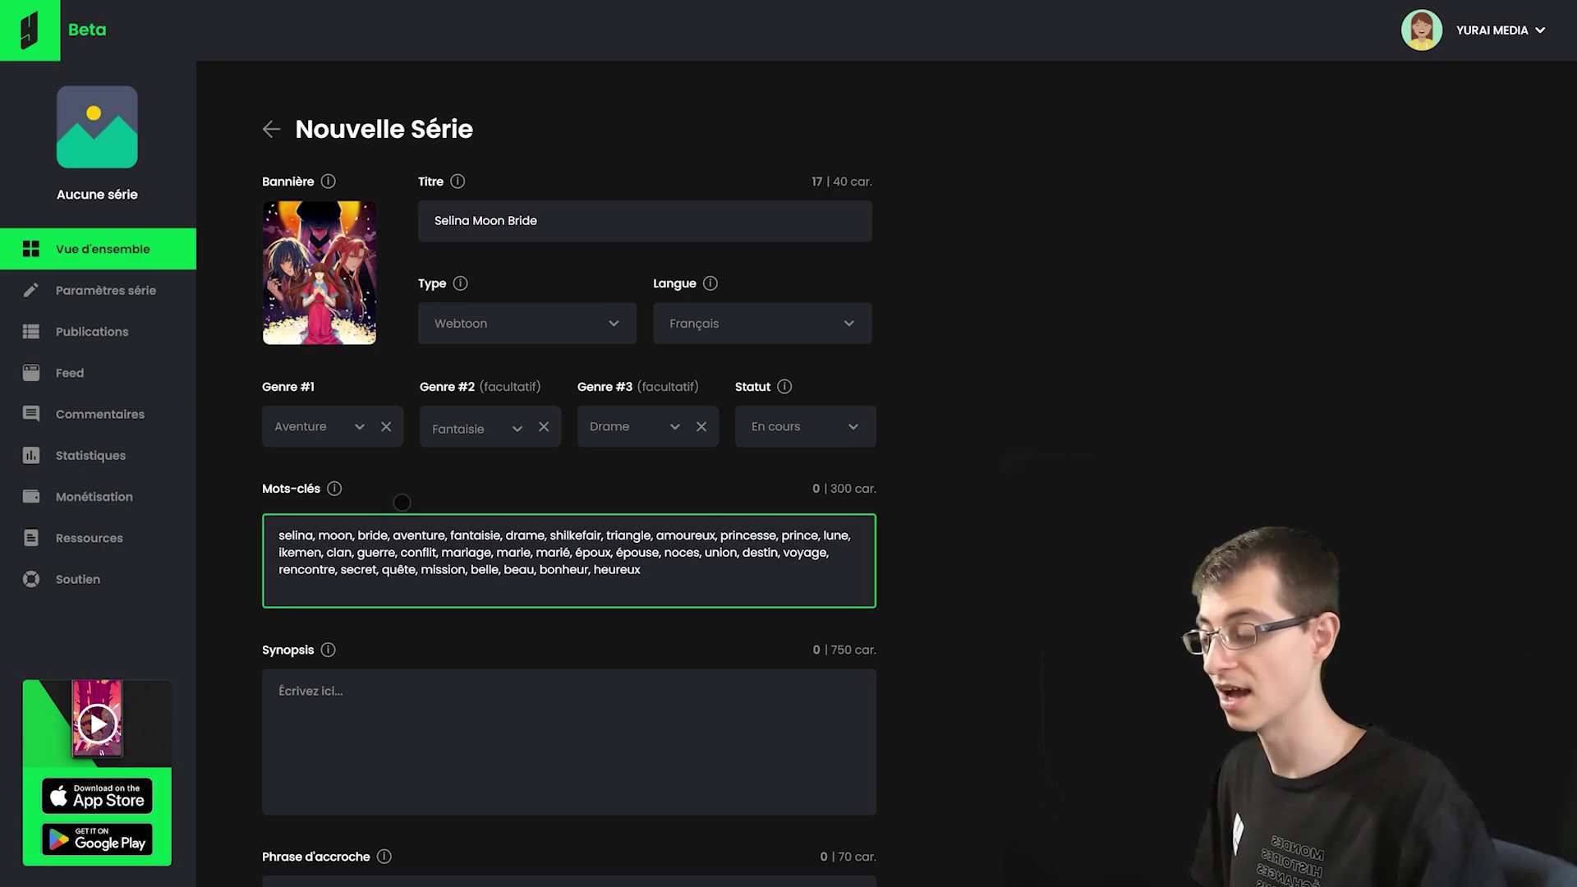
pyautogui.click(404, 490)
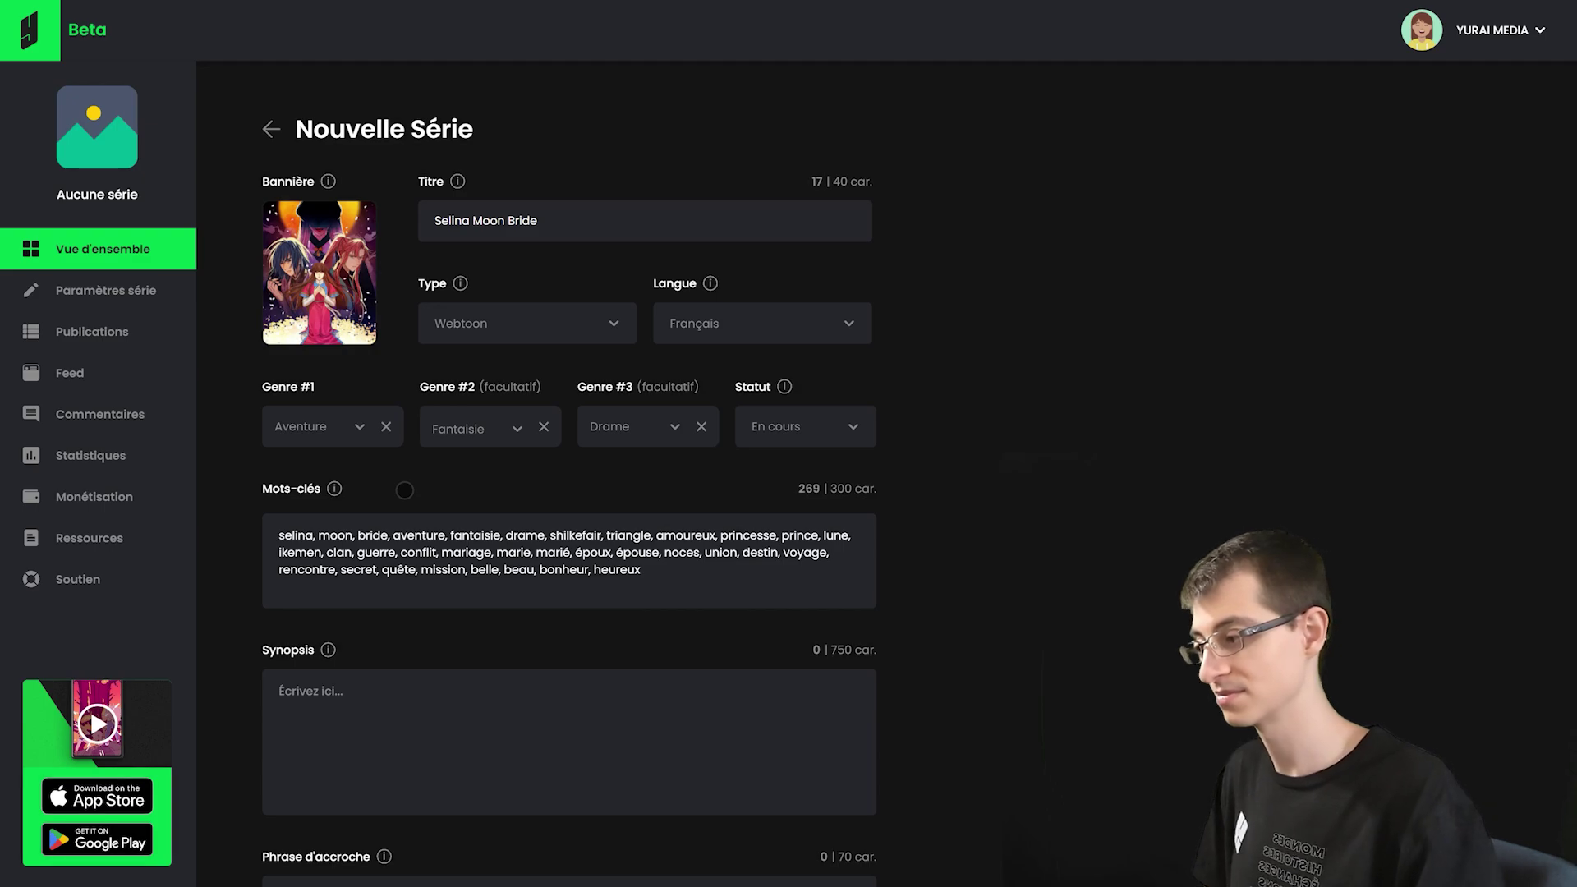
# - Paste the prepared synopsis about the divided clan de la Lune, with a blank line before "Mais des choses se cachent dans l'obscurité"
pyautogui.scroll(-2, 628, 612)
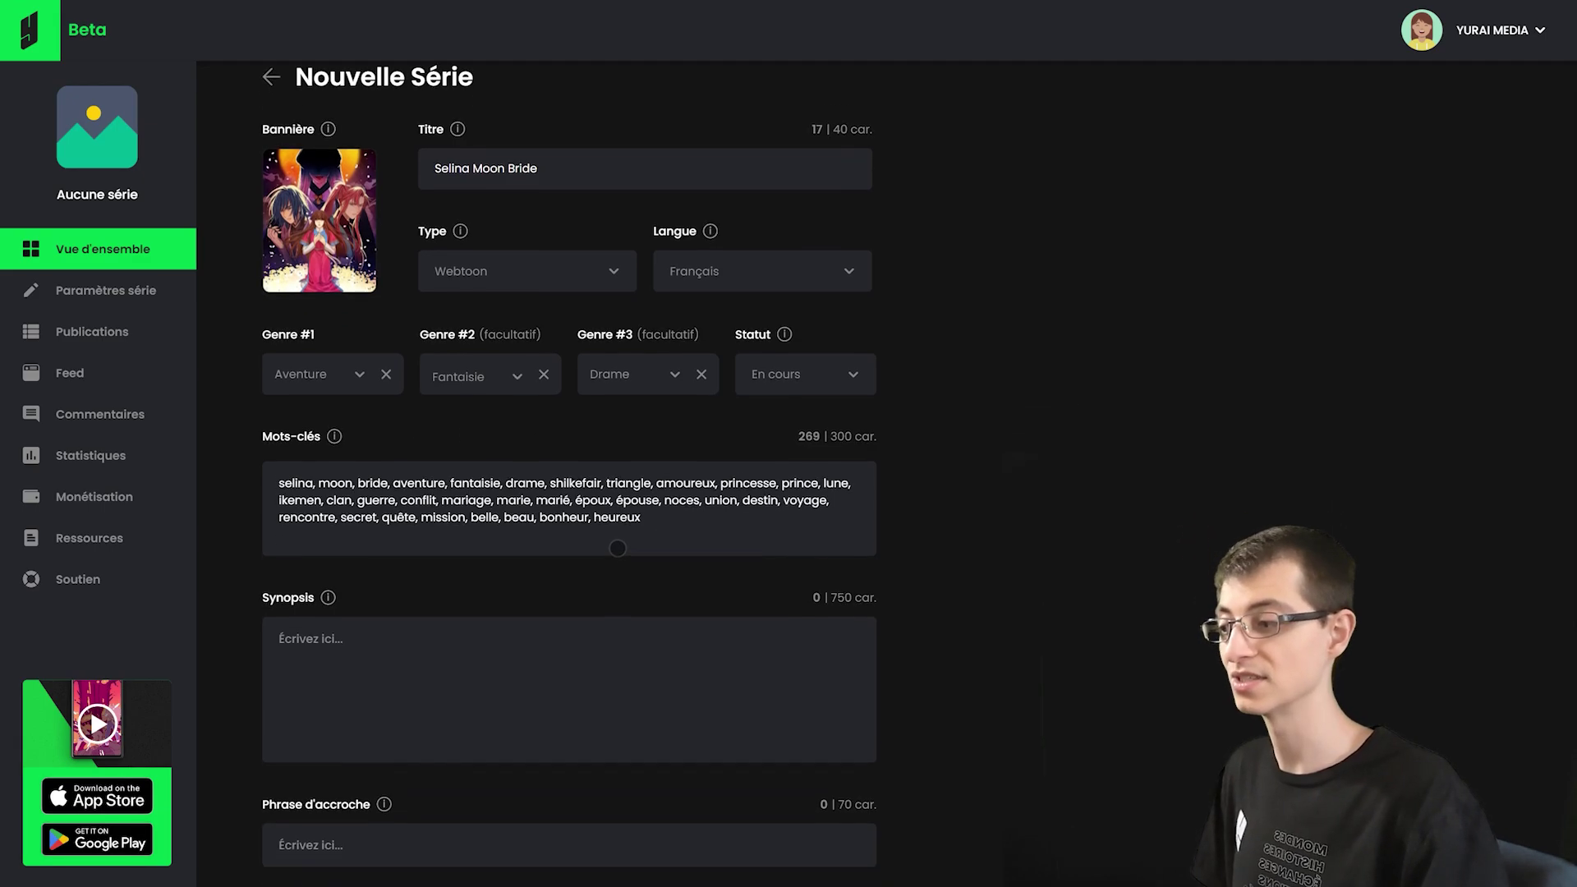
pyautogui.scroll(-3, 619, 419)
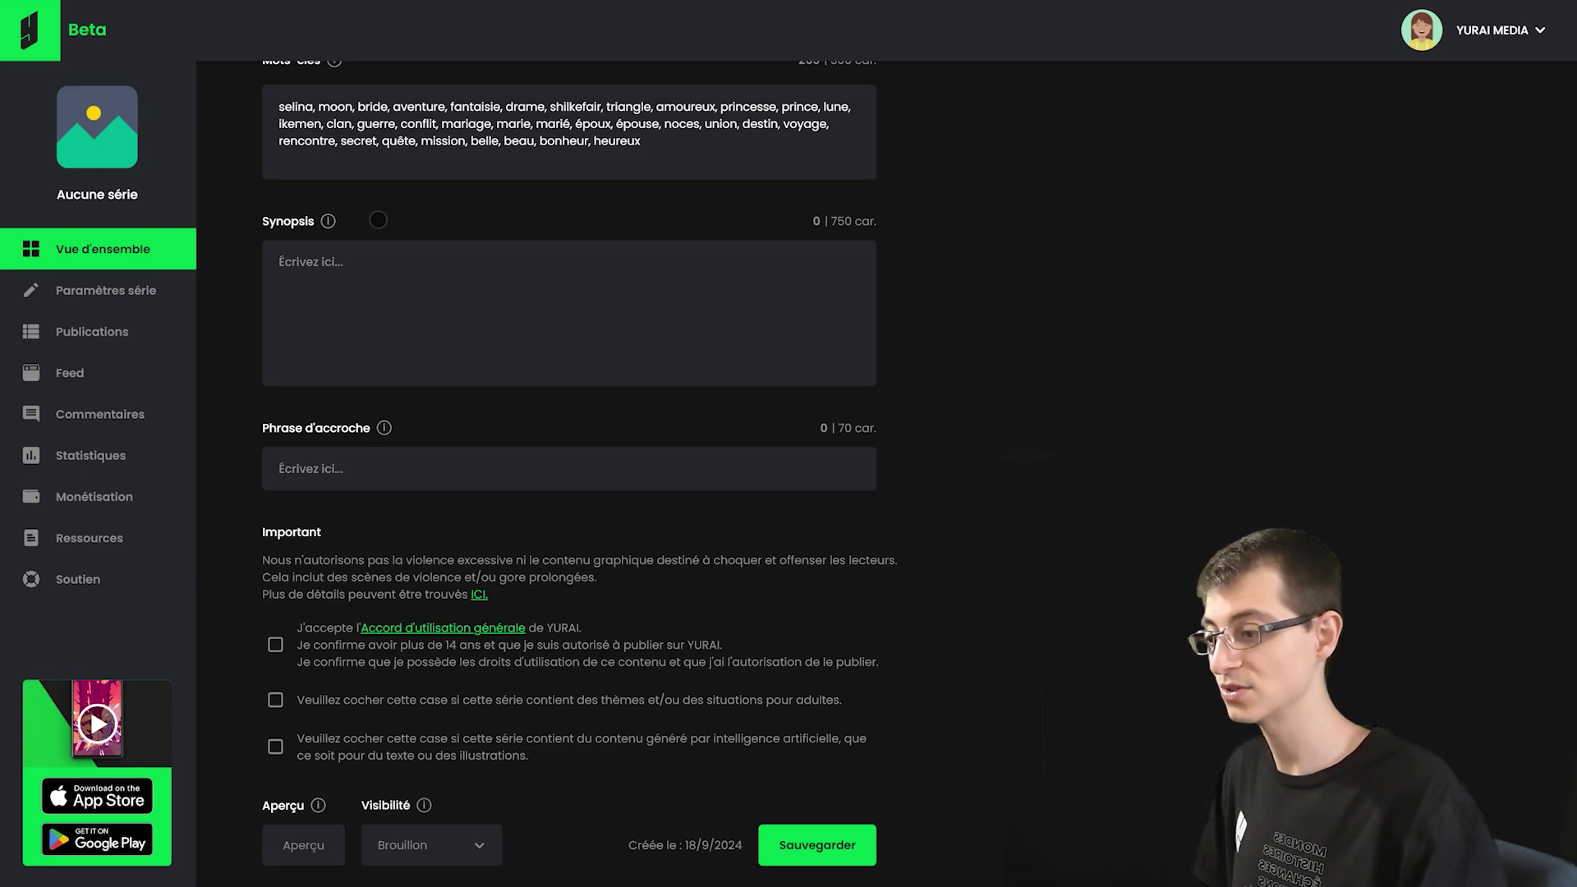
pyautogui.click(324, 261)
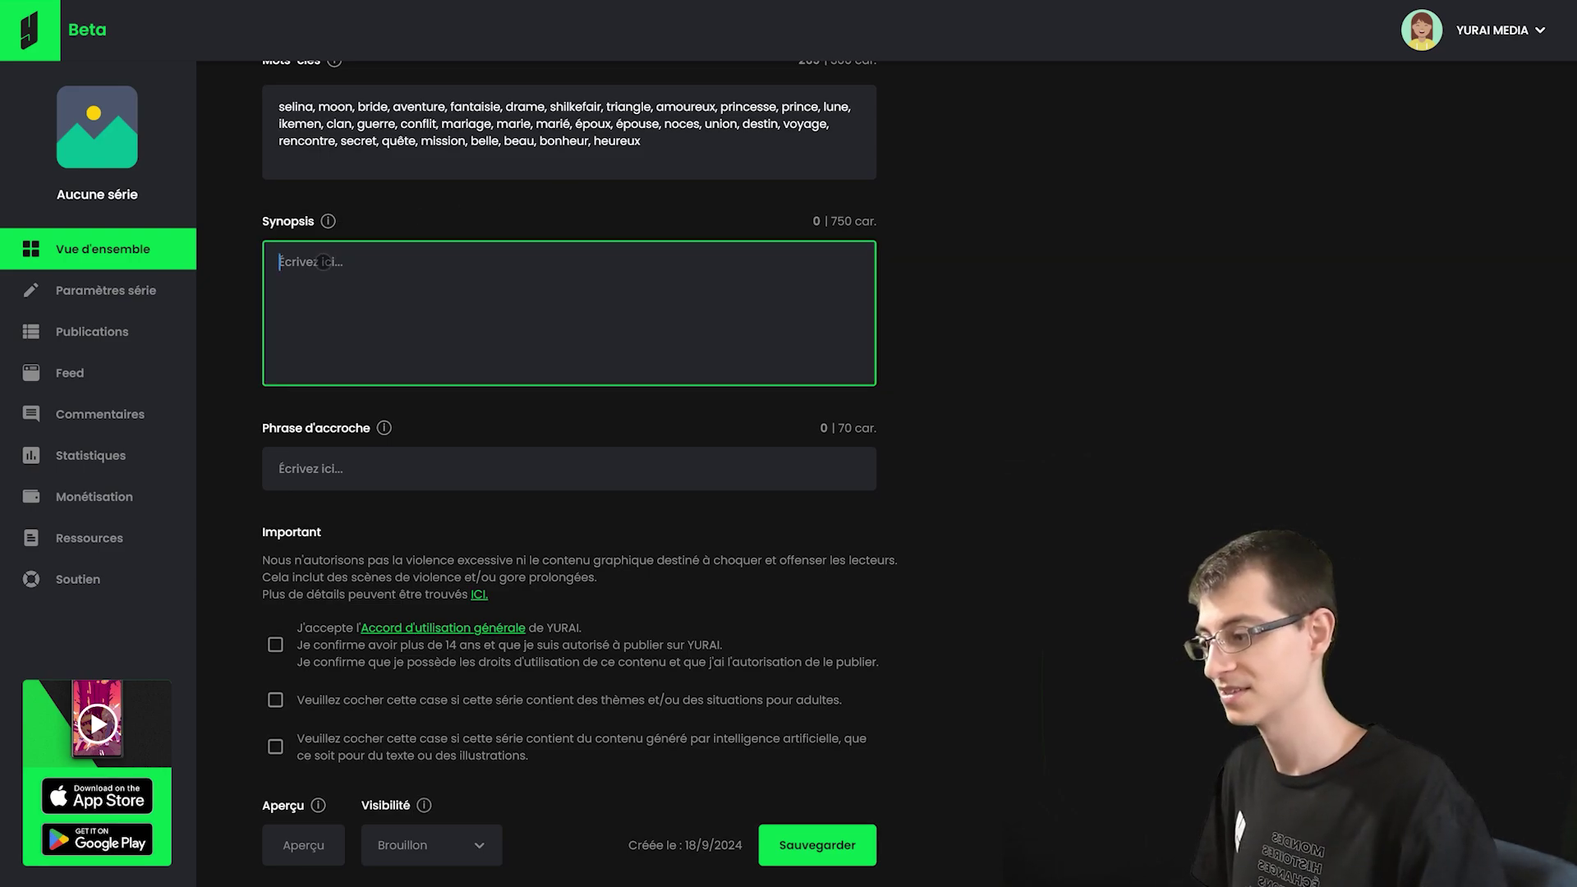
pyautogui.hotkey('ctrl', 'v')
pyautogui.scroll(2, 460, 312)
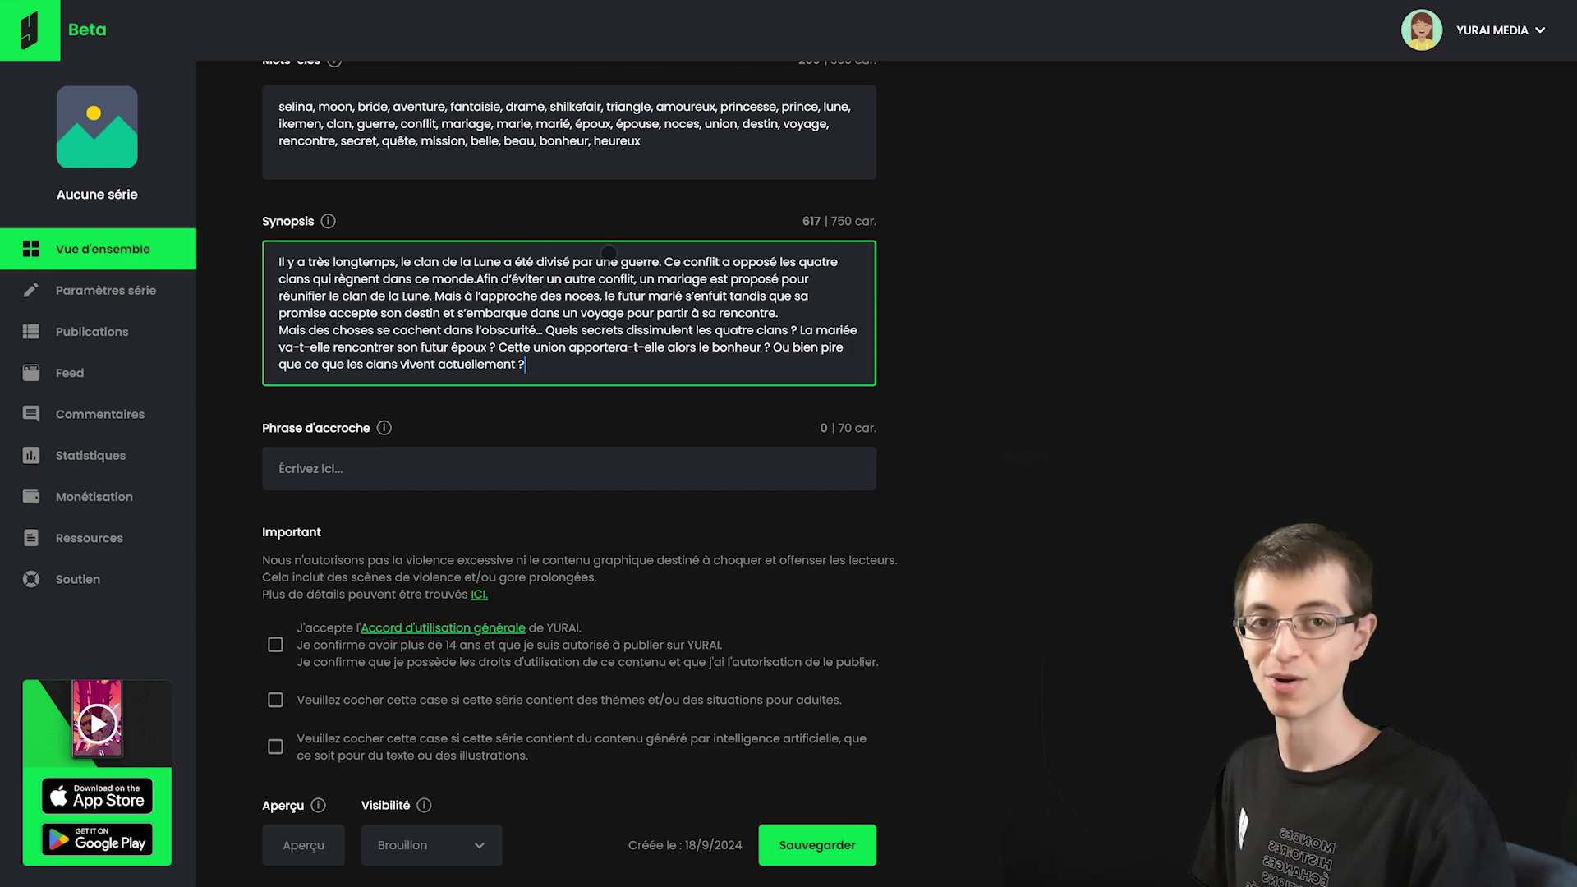
pyautogui.click(437, 425)
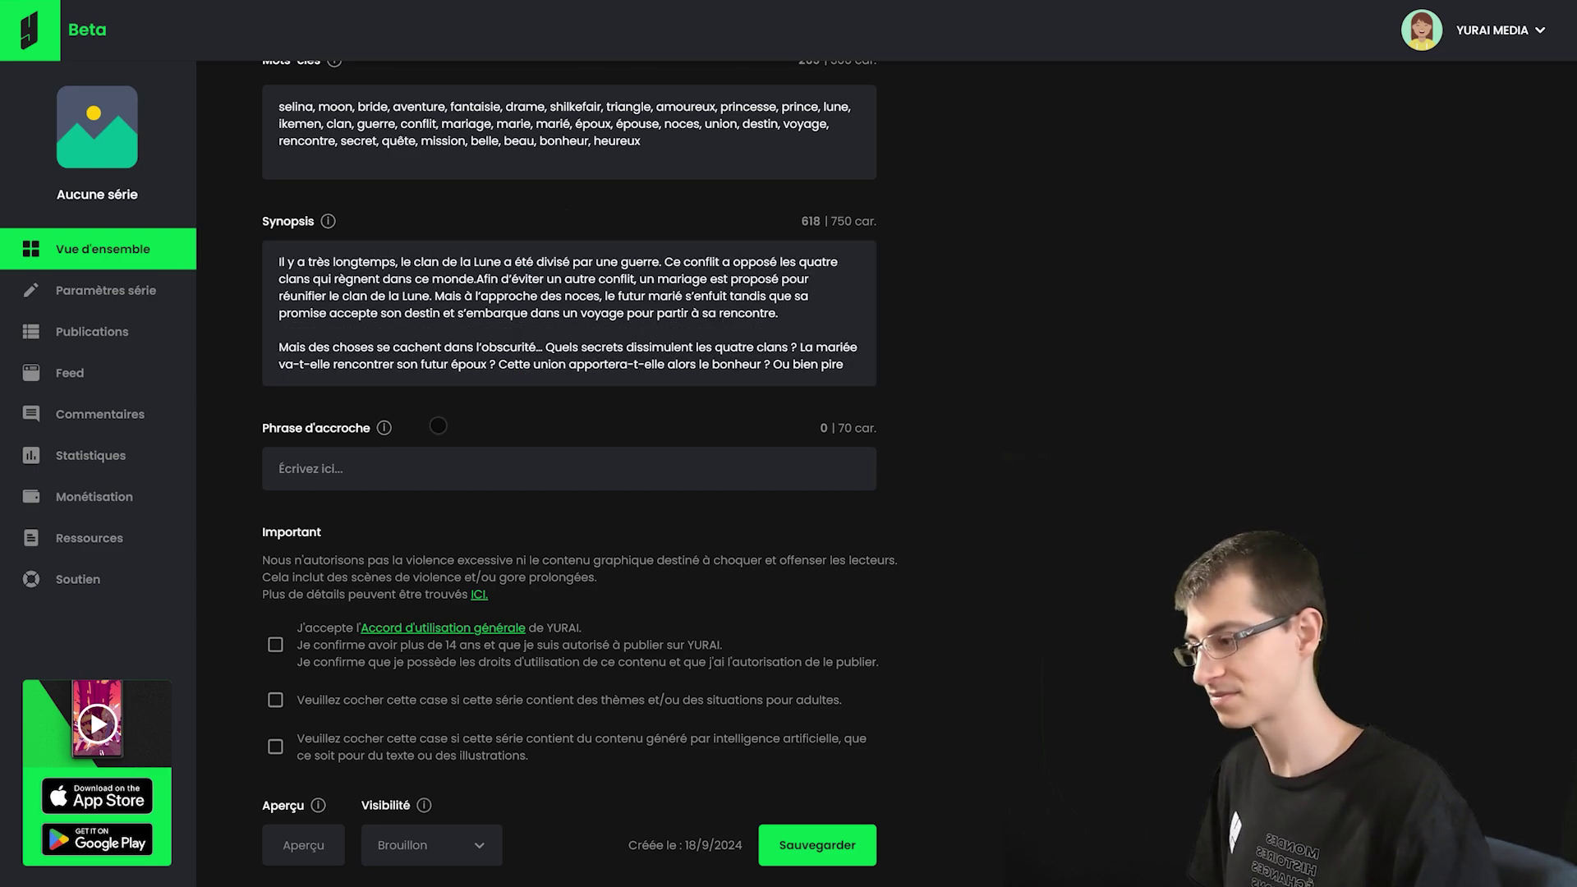
# - Enter the tagline "Son futur mari a disparu et elle doit à tout prix le retrouver"
pyautogui.click(330, 471)
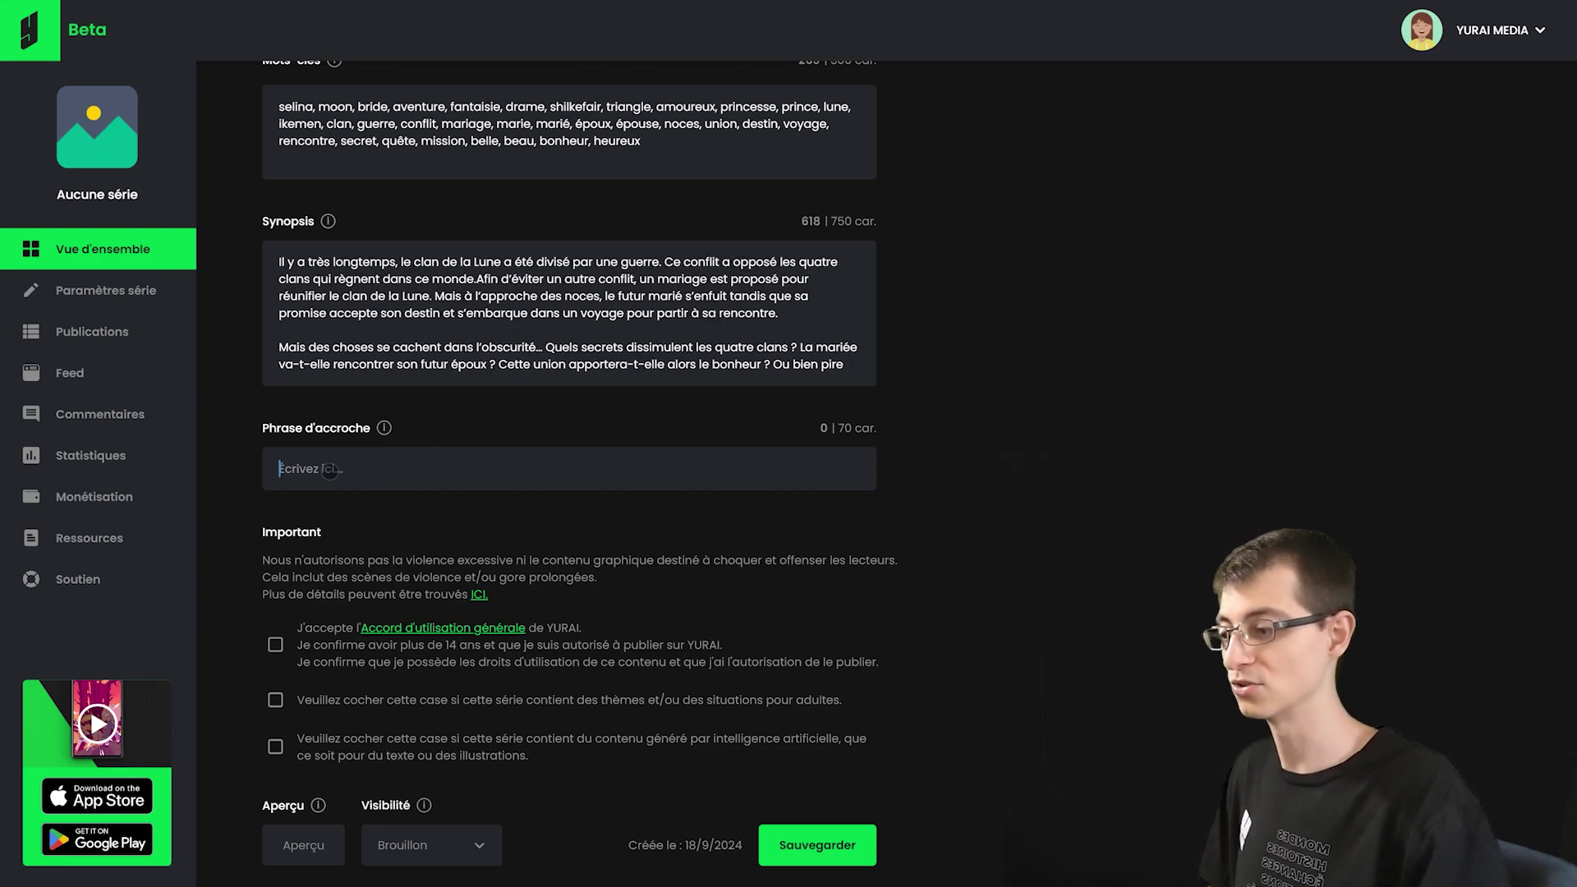
pyautogui.write('Son futur mari a disparu et elle doit à tout prix le retrouver')
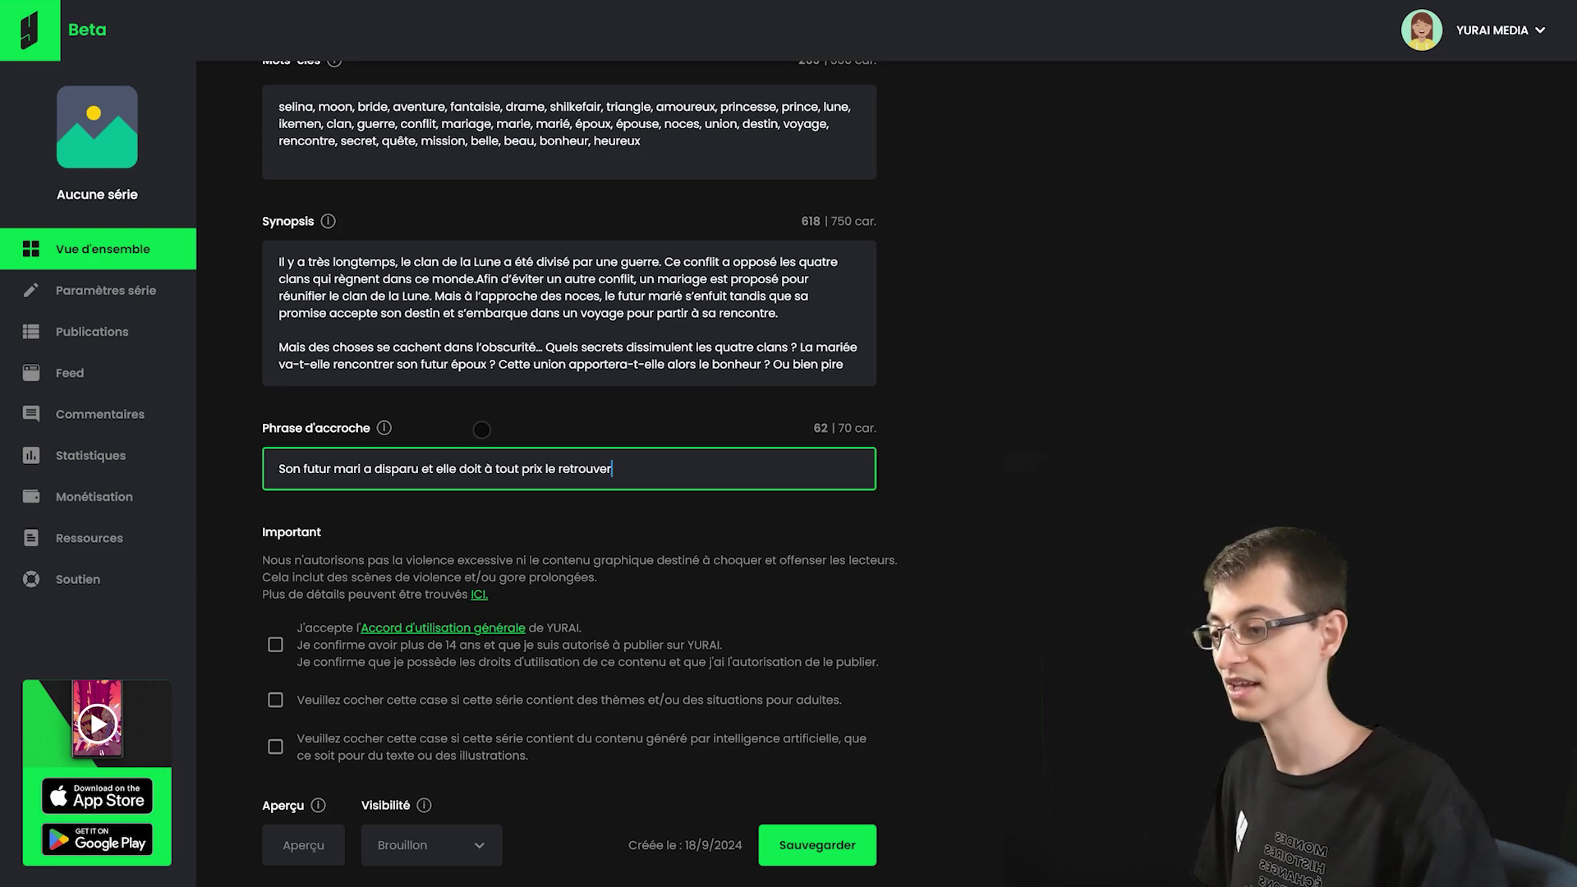
pyautogui.click(482, 427)
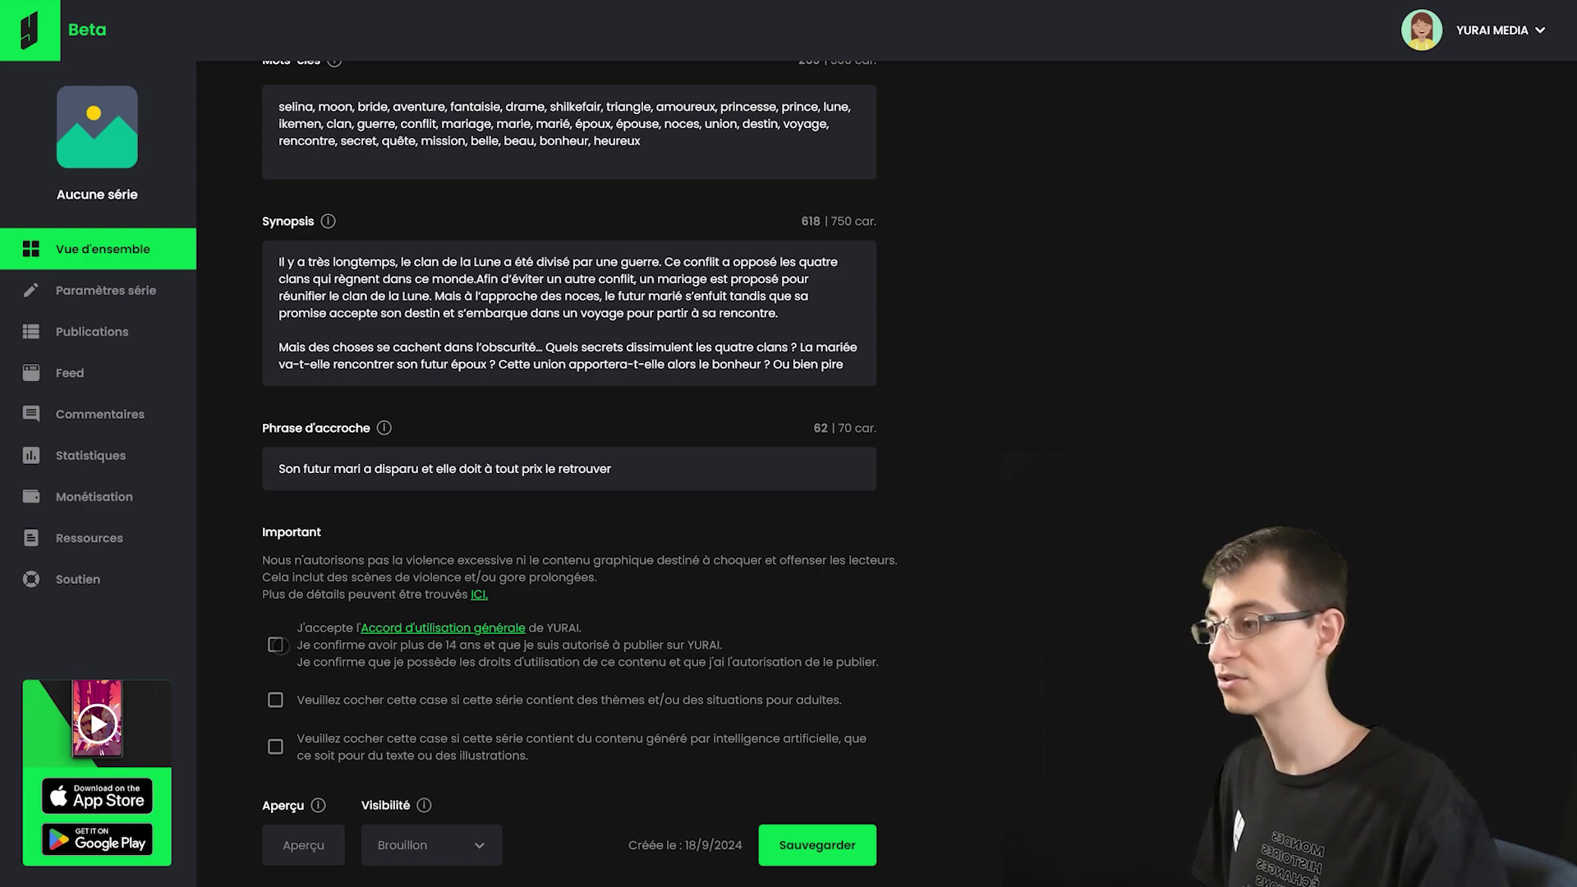
# - Accept the general usage agreement and, after checking the mobile preview, save the series with Brouillon visibility
pyautogui.click(276, 643)
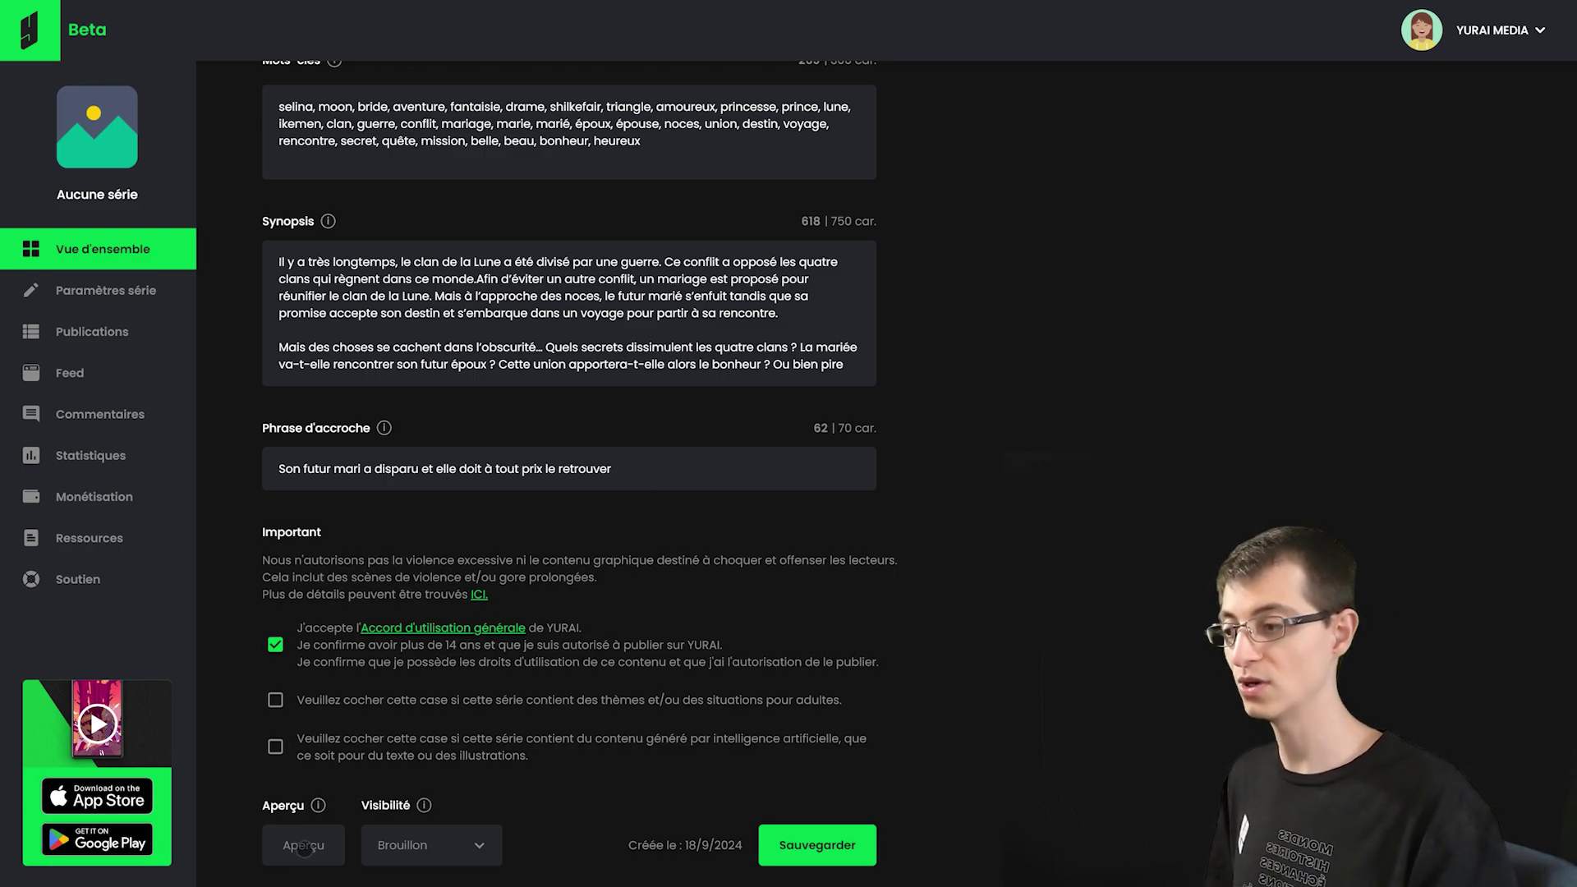
pyautogui.click(304, 849)
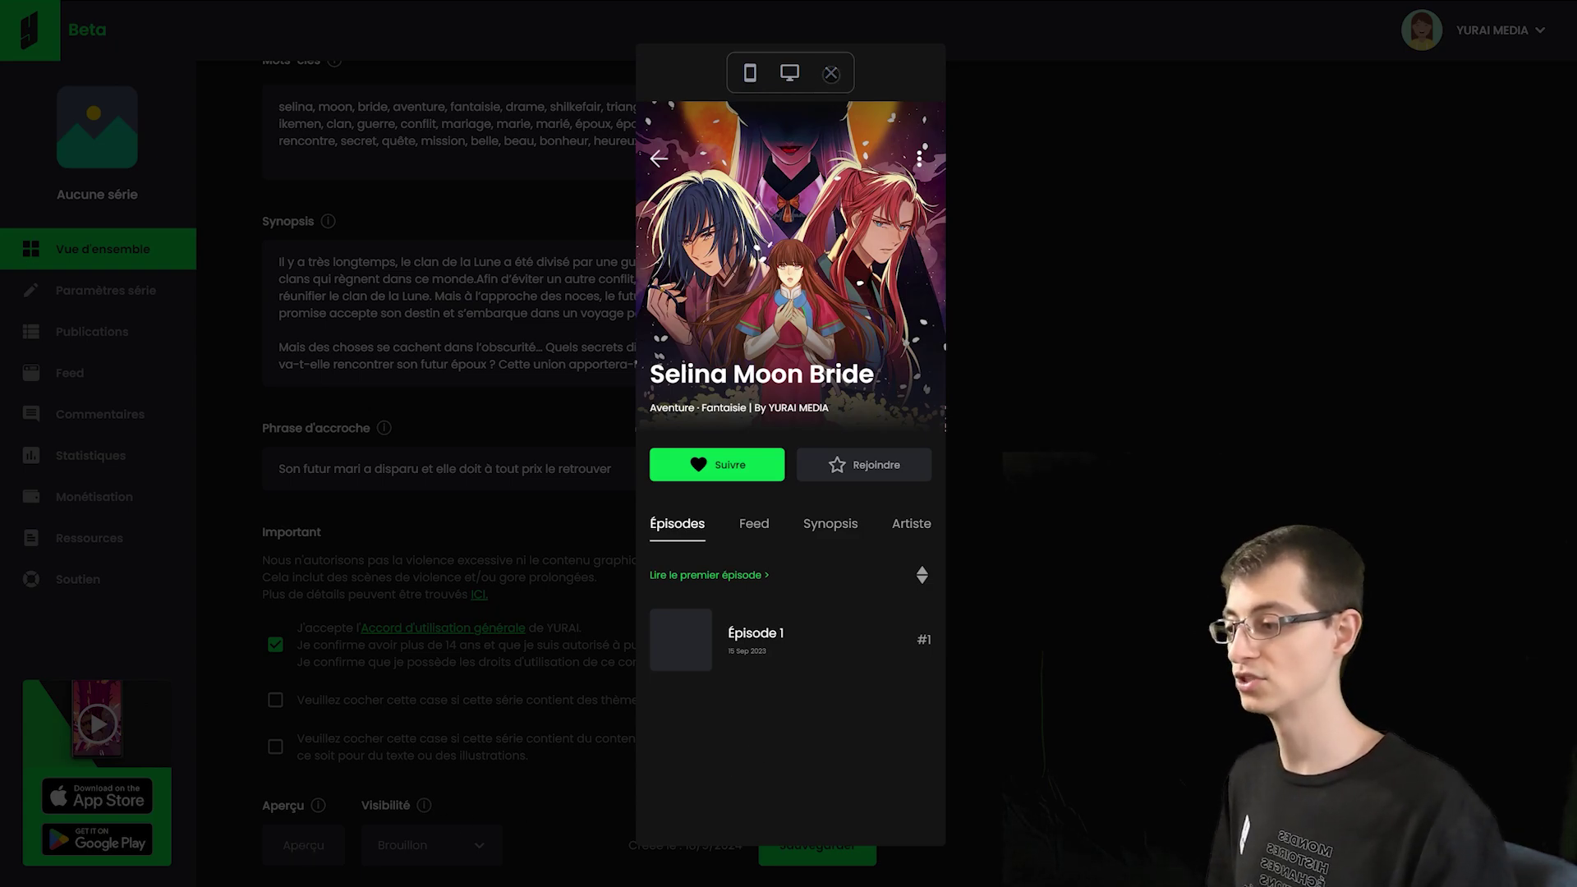
pyautogui.click(831, 74)
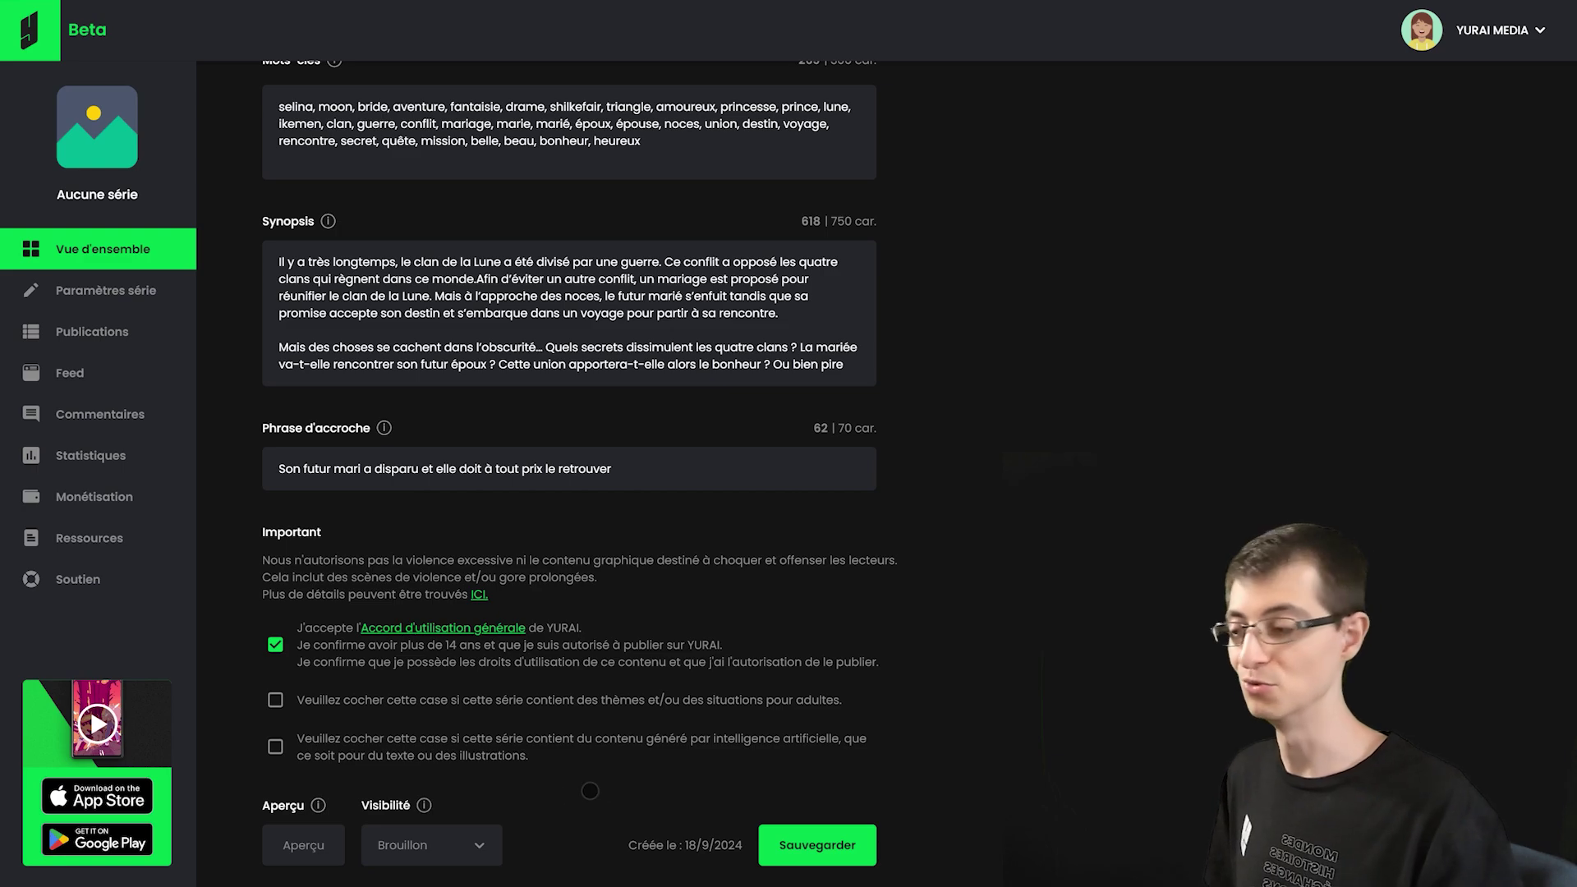
pyautogui.click(819, 845)
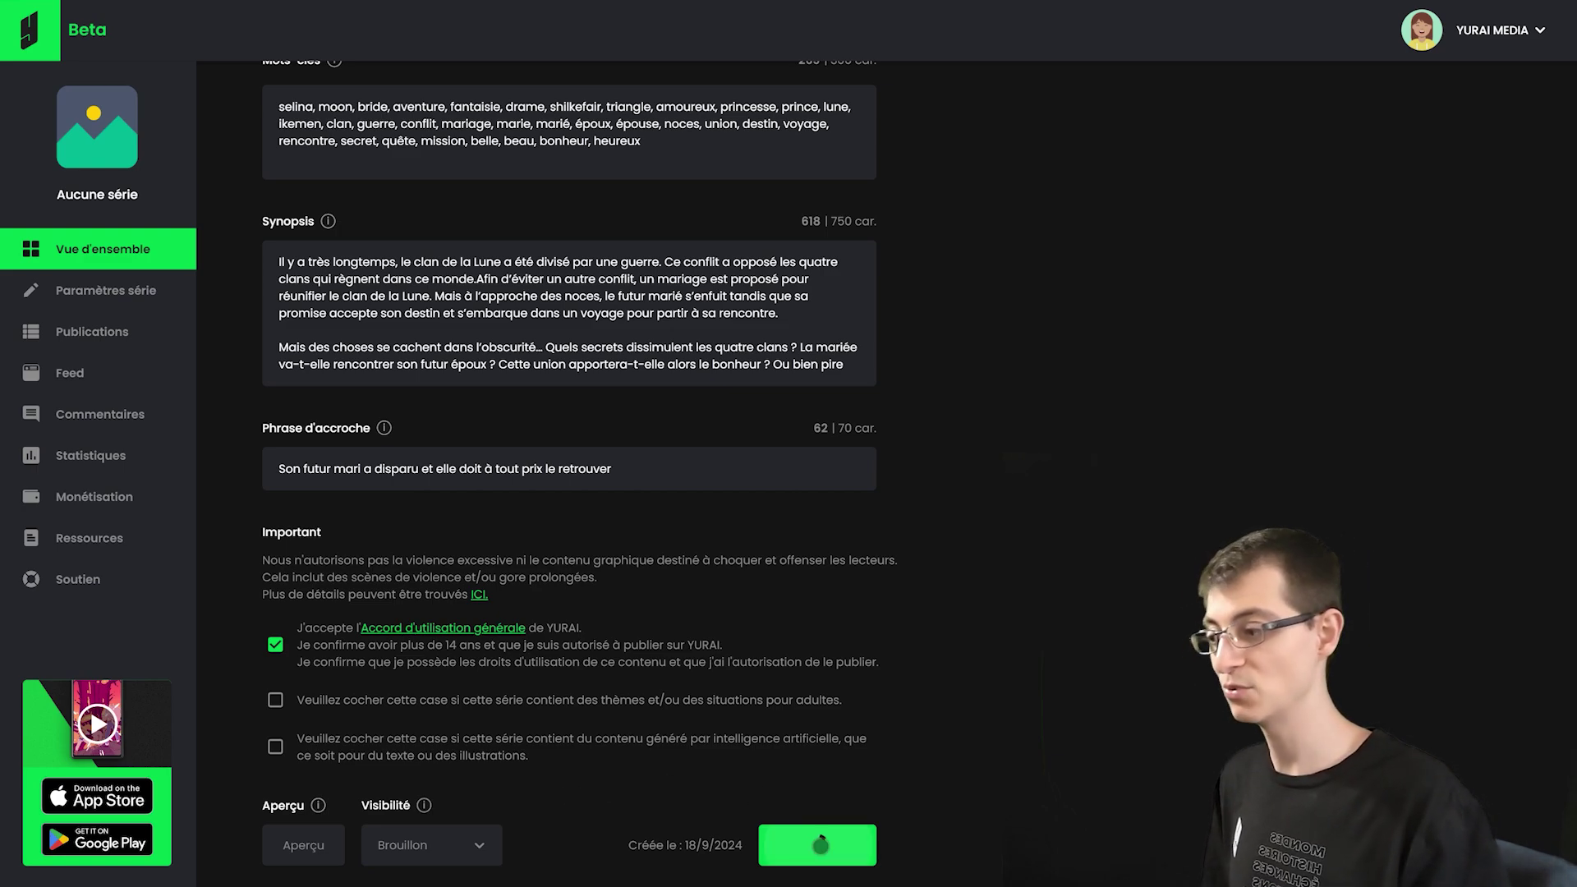